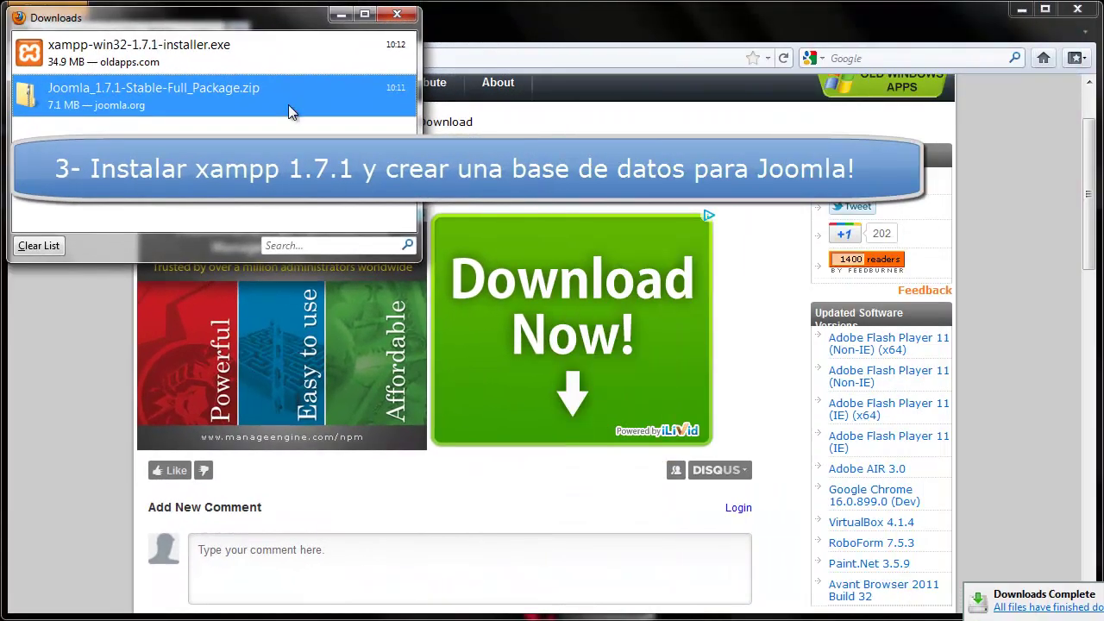
Launch the XAMPP installer in English and get past the Vista UAC warning.
double_click(251, 55)
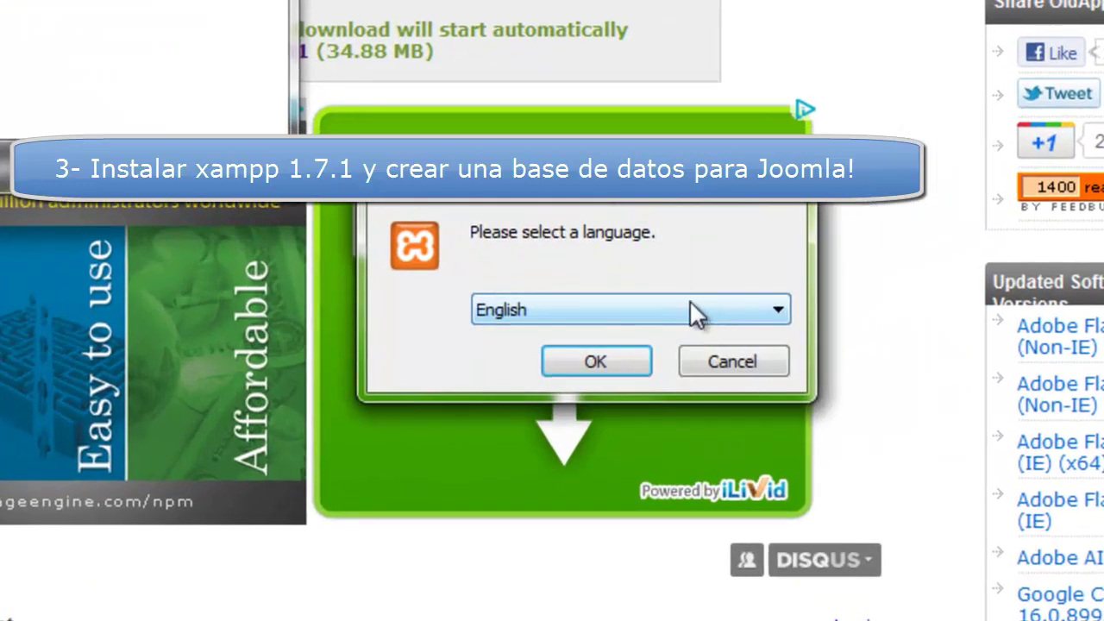
click(604, 311)
click(604, 312)
click(604, 362)
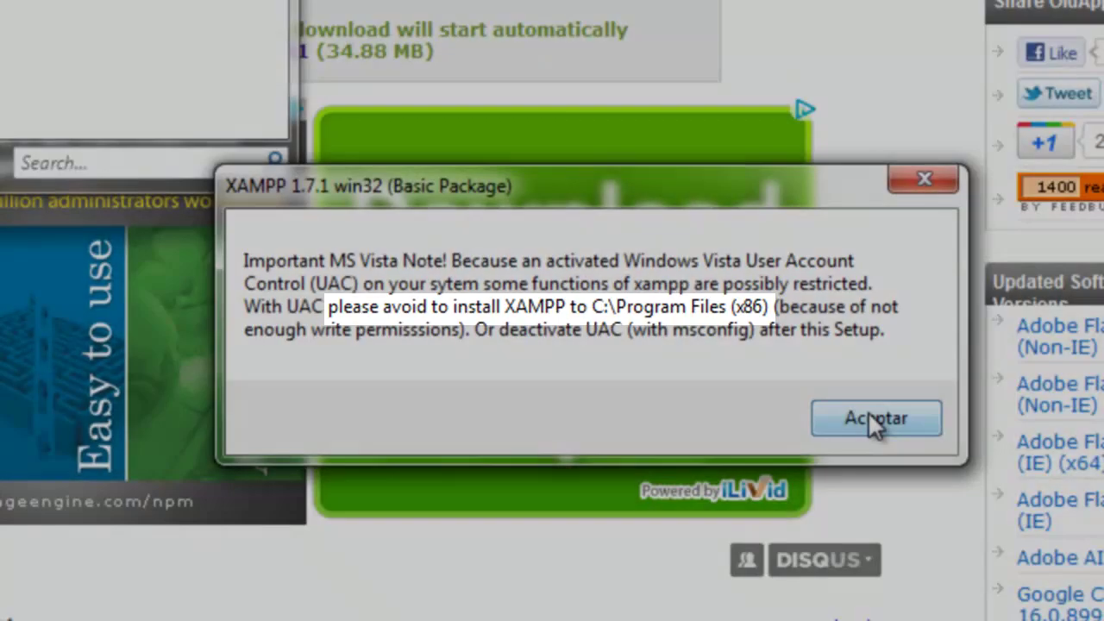
click(873, 422)
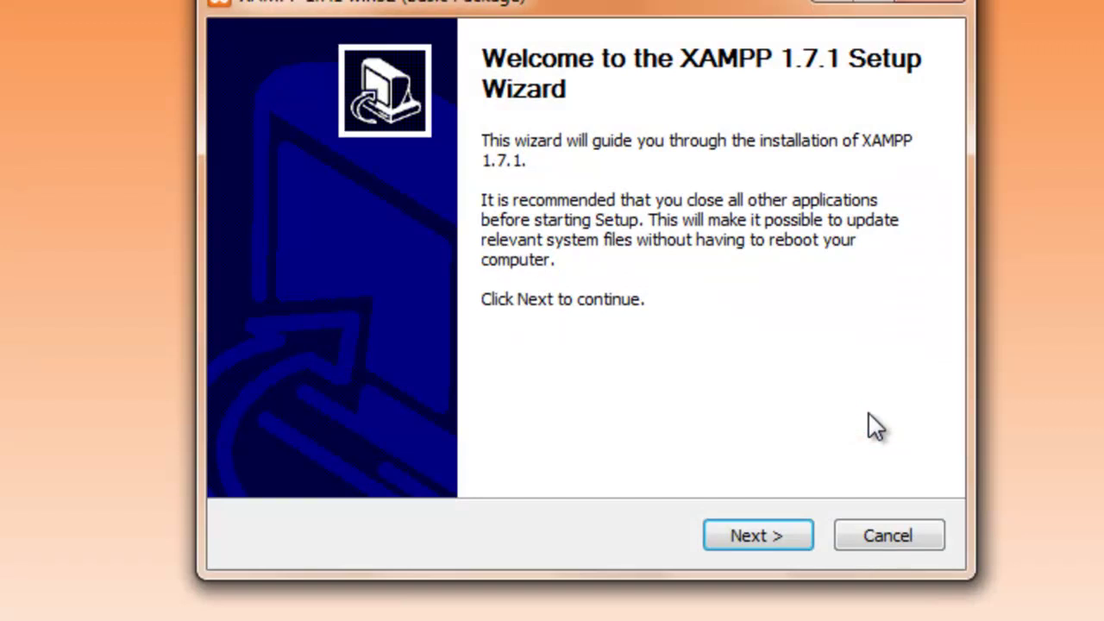
click(733, 545)
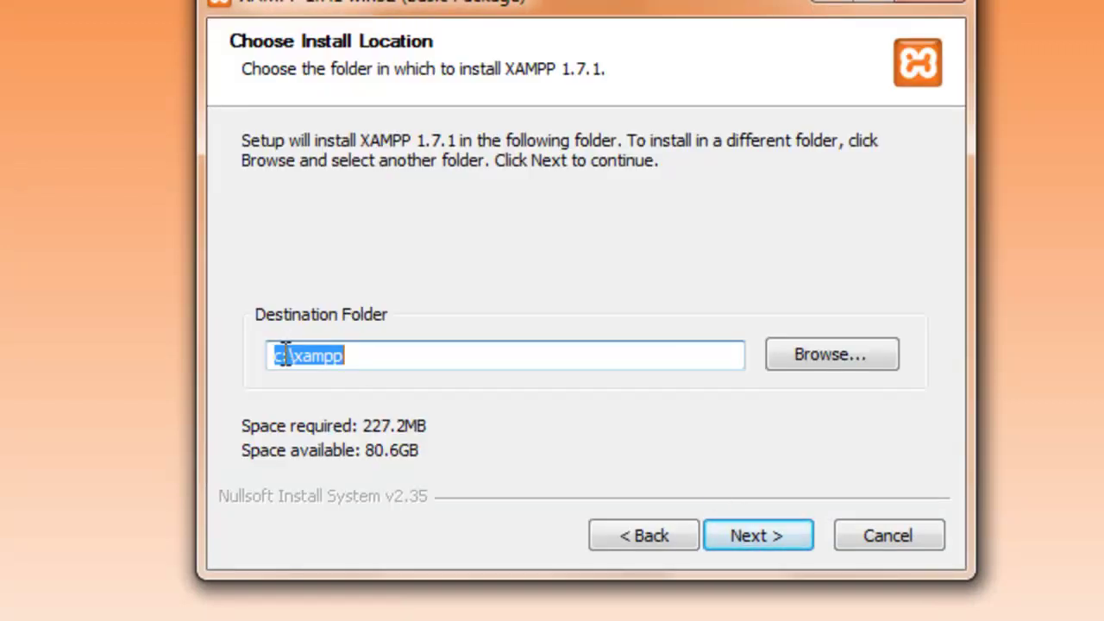
Install XAMPP to d:\xampp with Apache and MySQL as Windows services.
drag(281, 357, 273, 357)
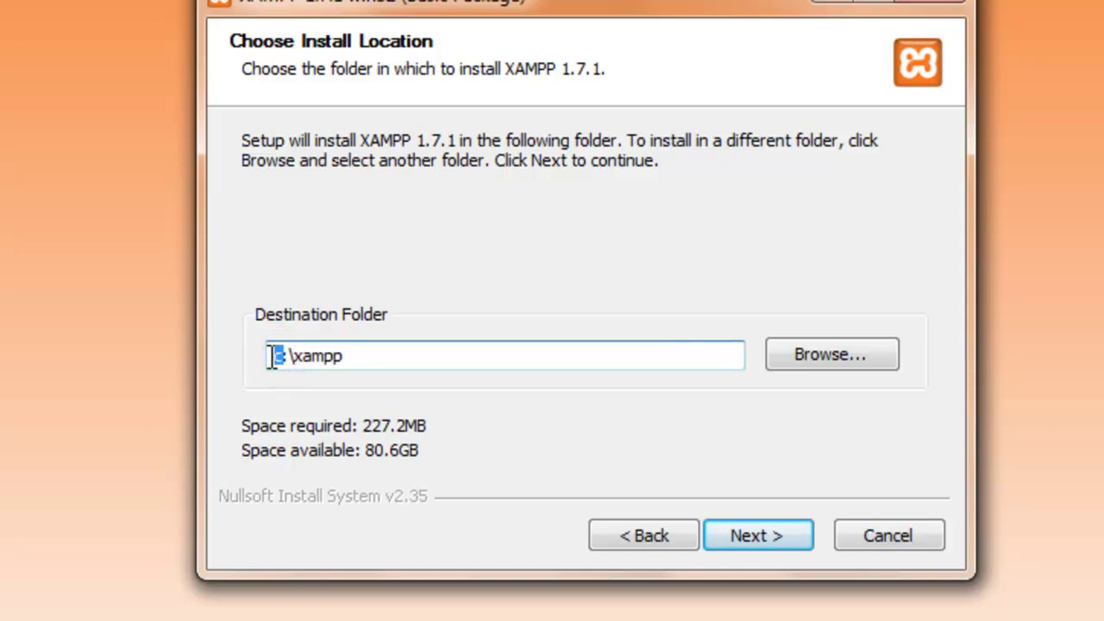
text(d)
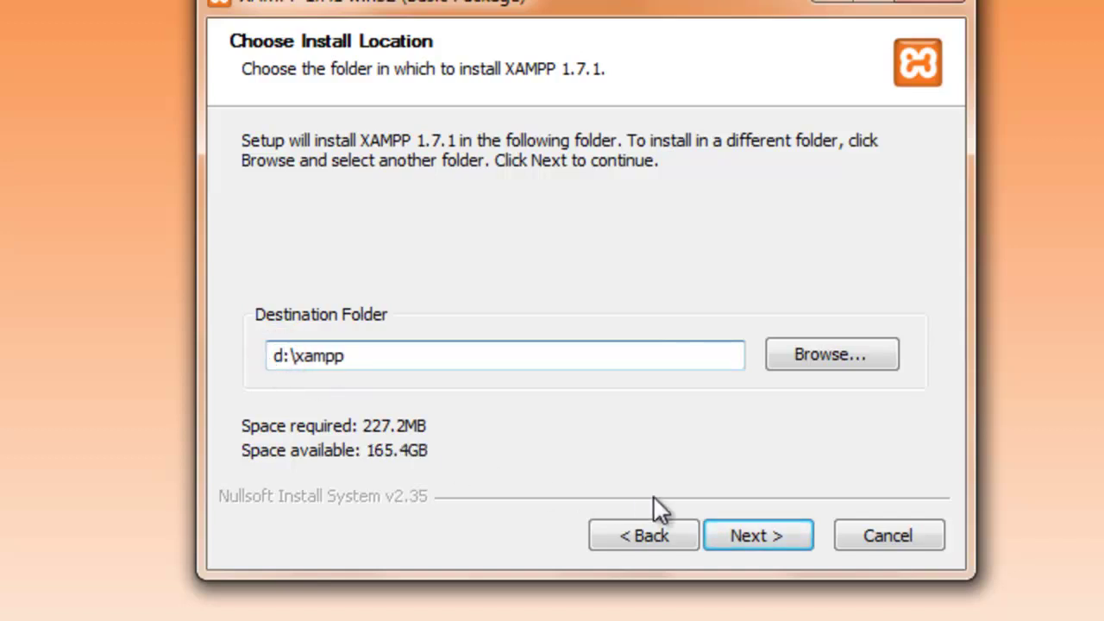
click(764, 529)
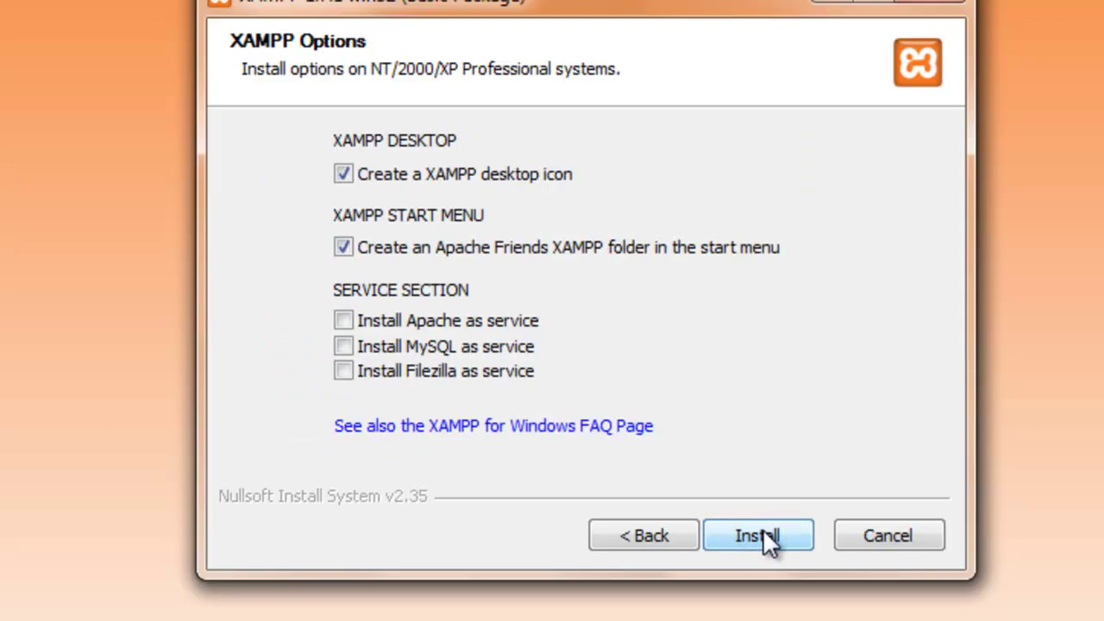
click(344, 321)
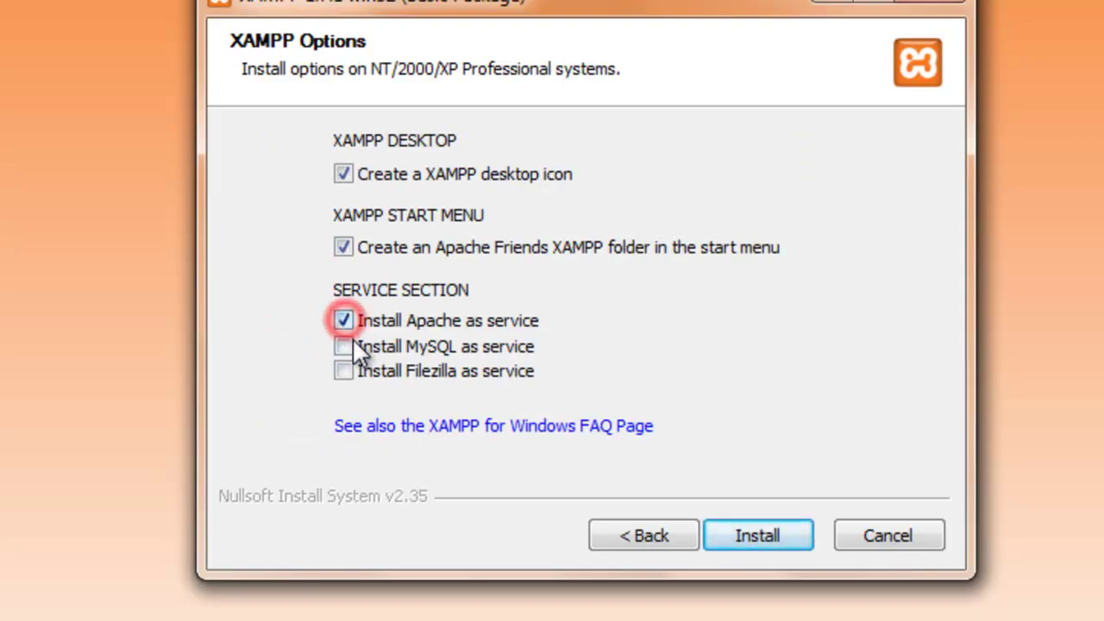
click(344, 346)
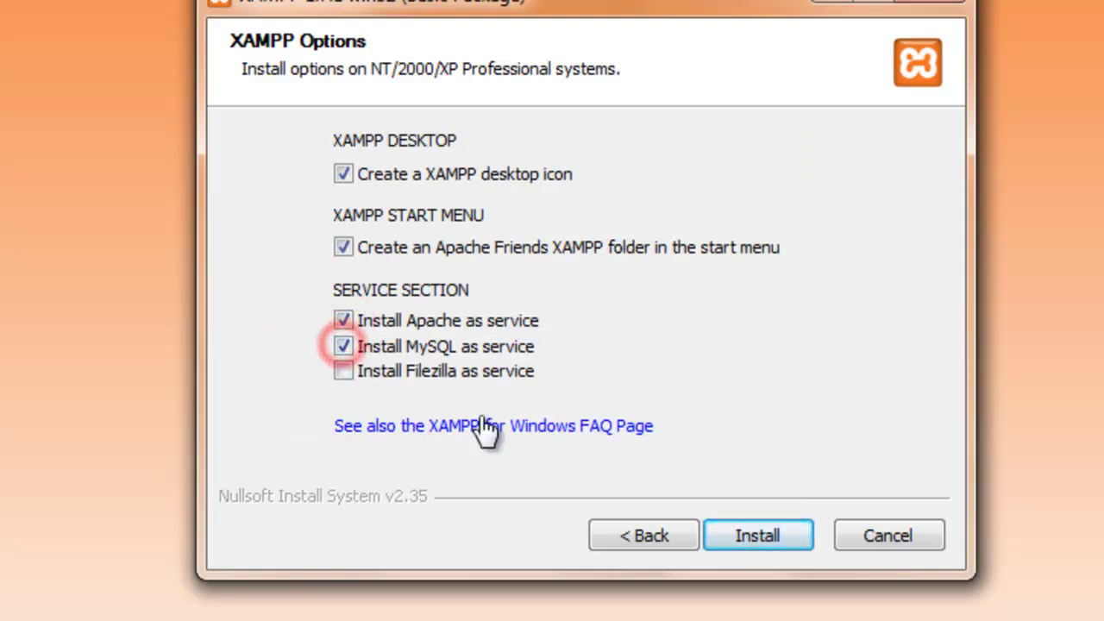
click(758, 534)
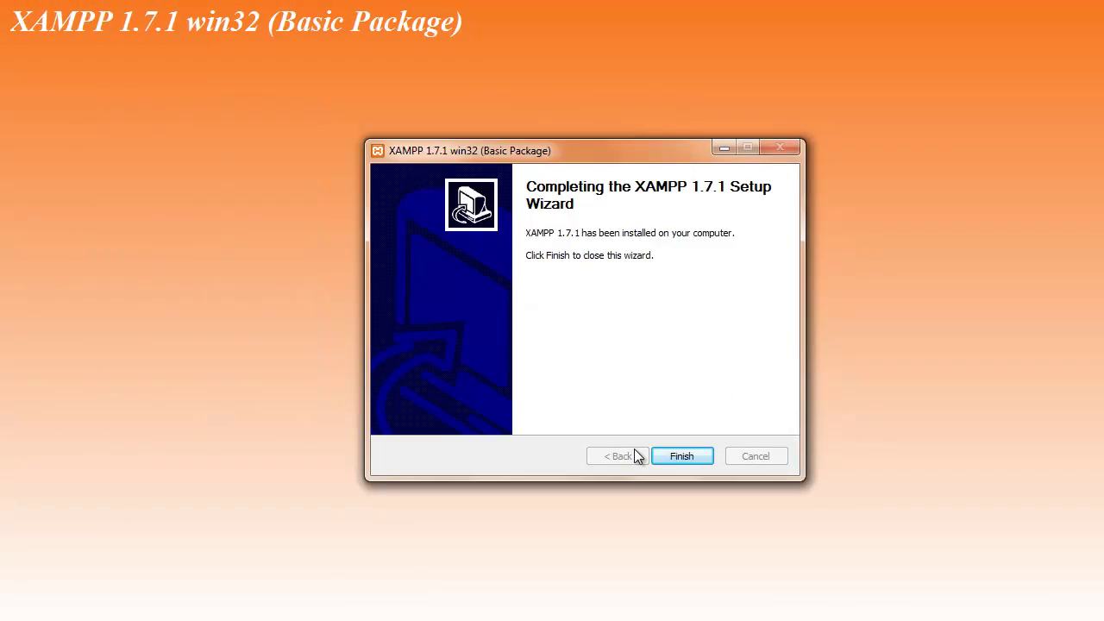
Finish setup, acknowledge the service message, and launch the XAMPP Control Panel.
click(674, 459)
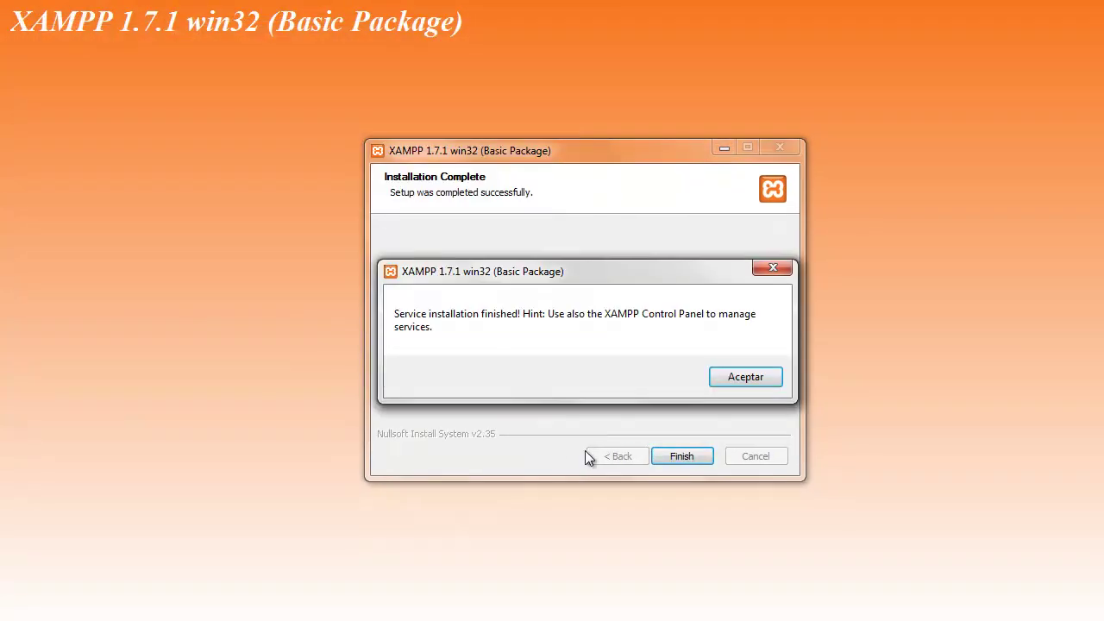
click(739, 380)
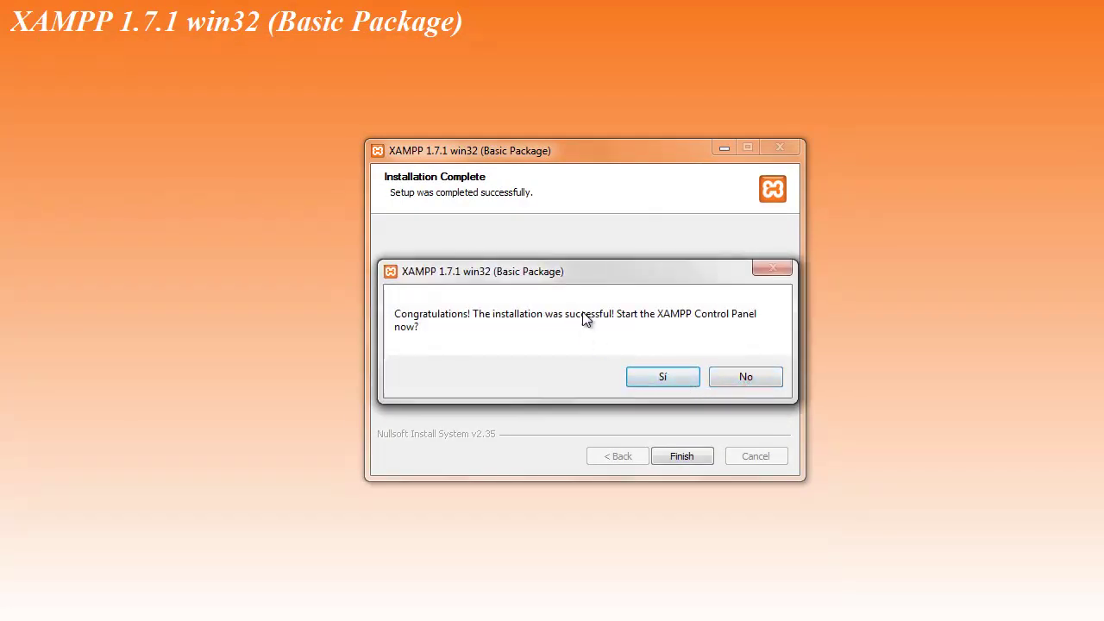
click(661, 377)
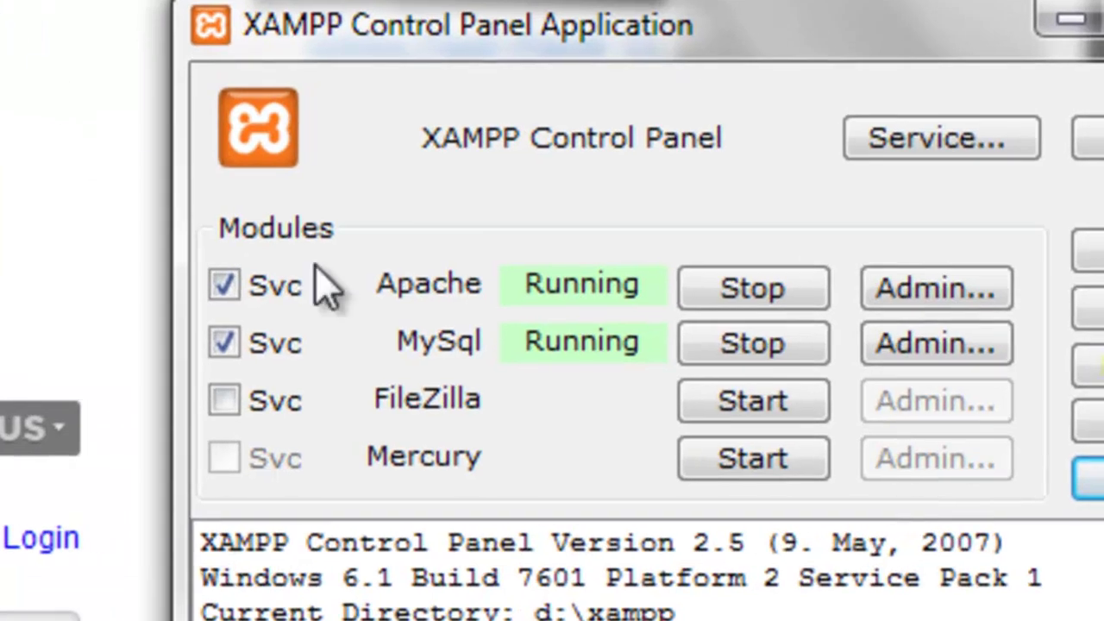
Create an empty joomla171 database in phpMyAdmin, then close the phpMyAdmin tab.
click(981, 345)
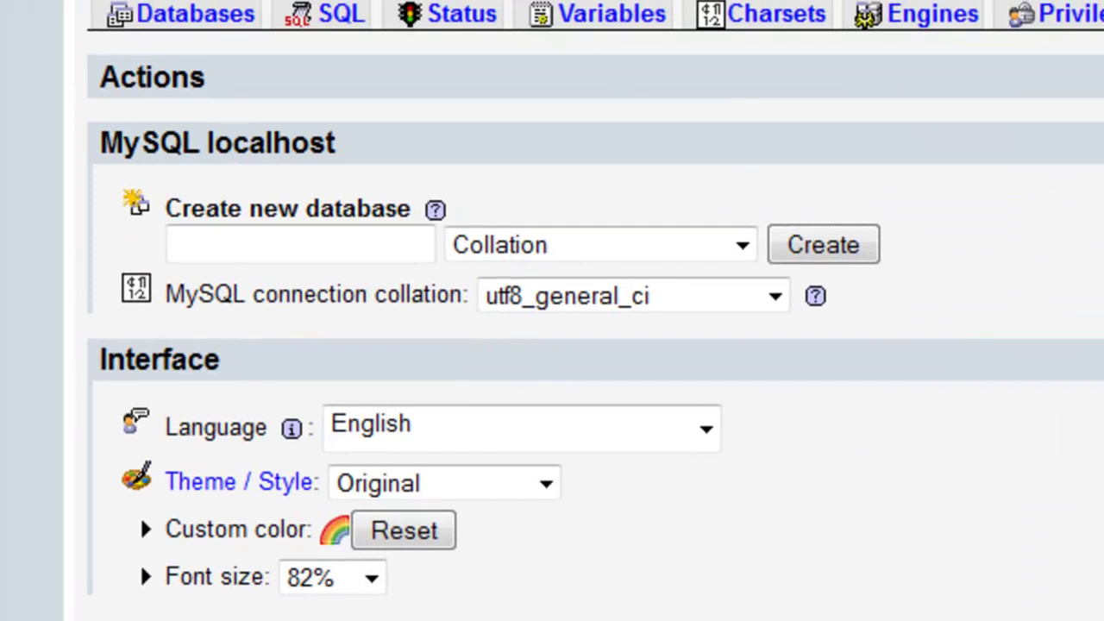
click(309, 249)
text(joomla)
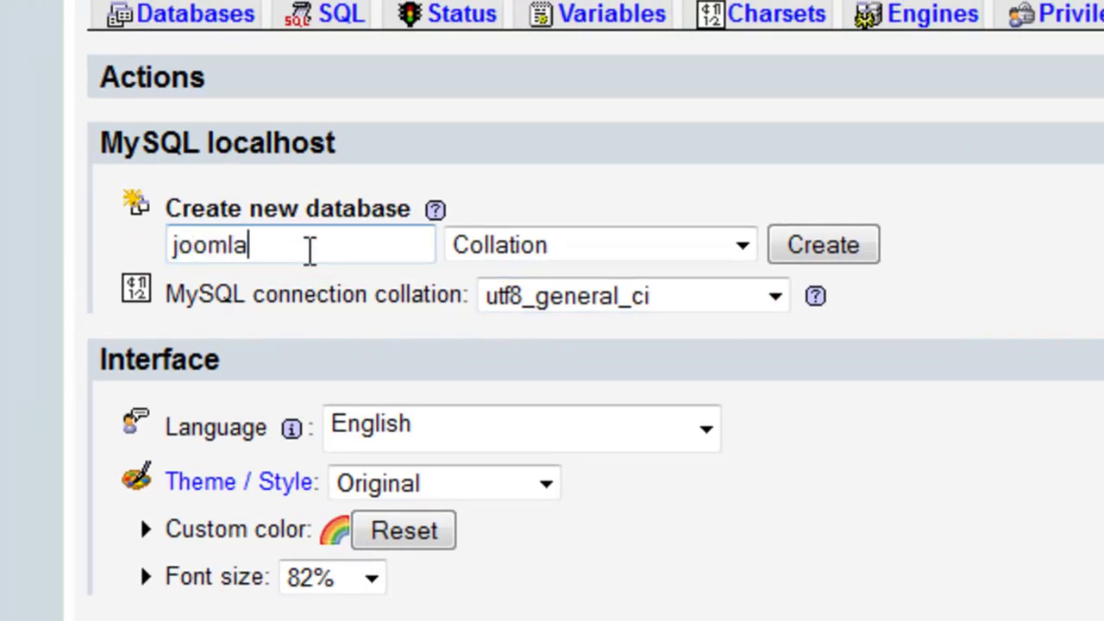
text(171)
key(Return)
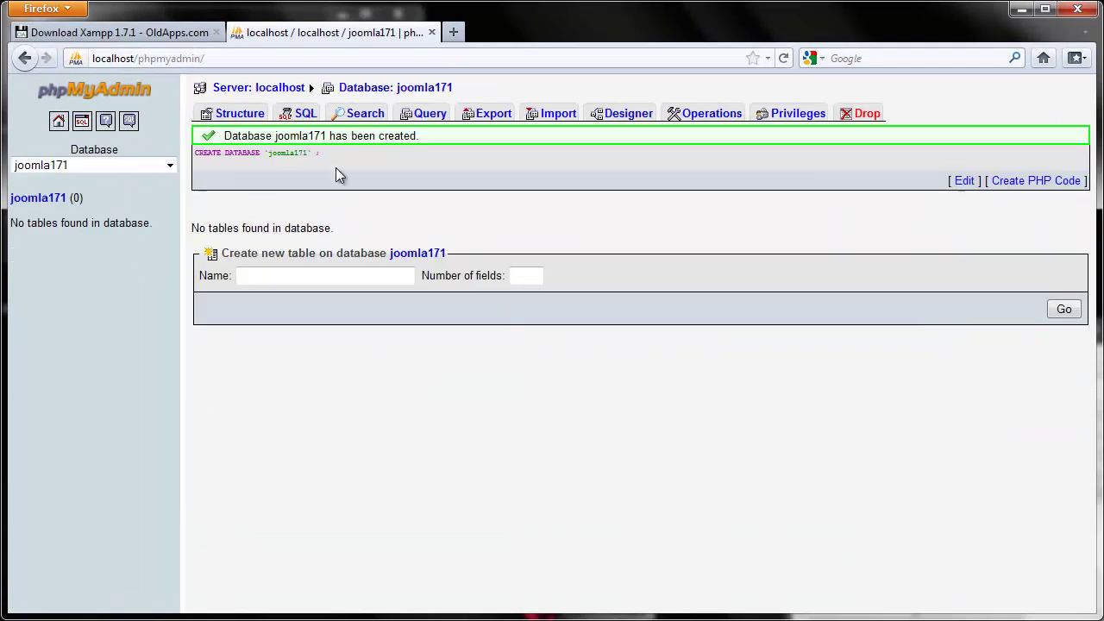
click(436, 39)
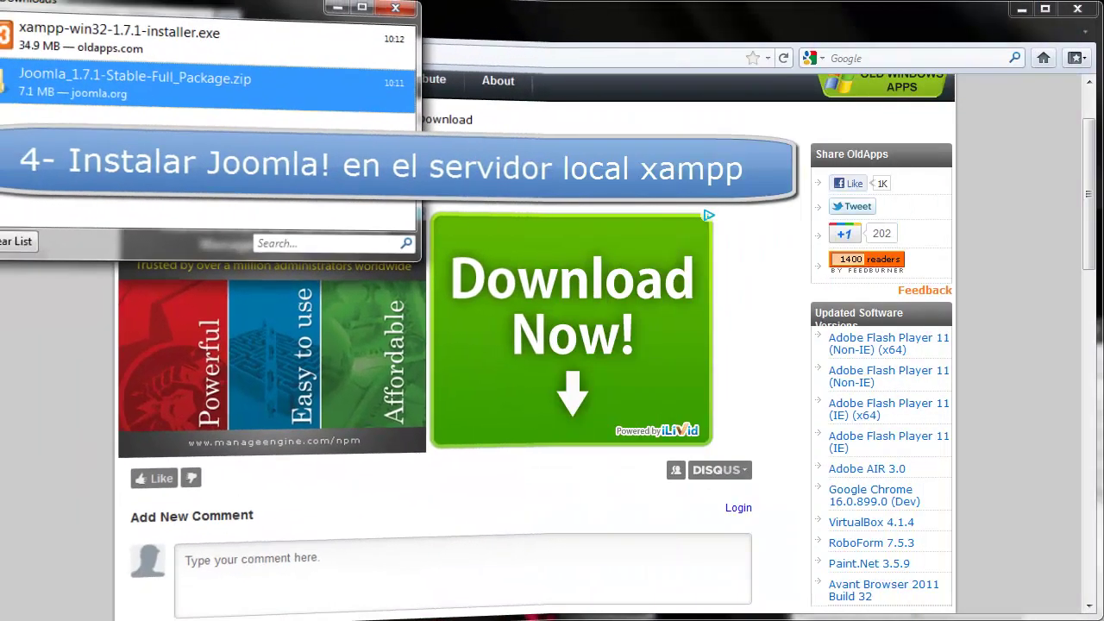
Open the downloaded Joomla_1.7.1 zip in Explorer and move its window up-right.
right_click(136, 104)
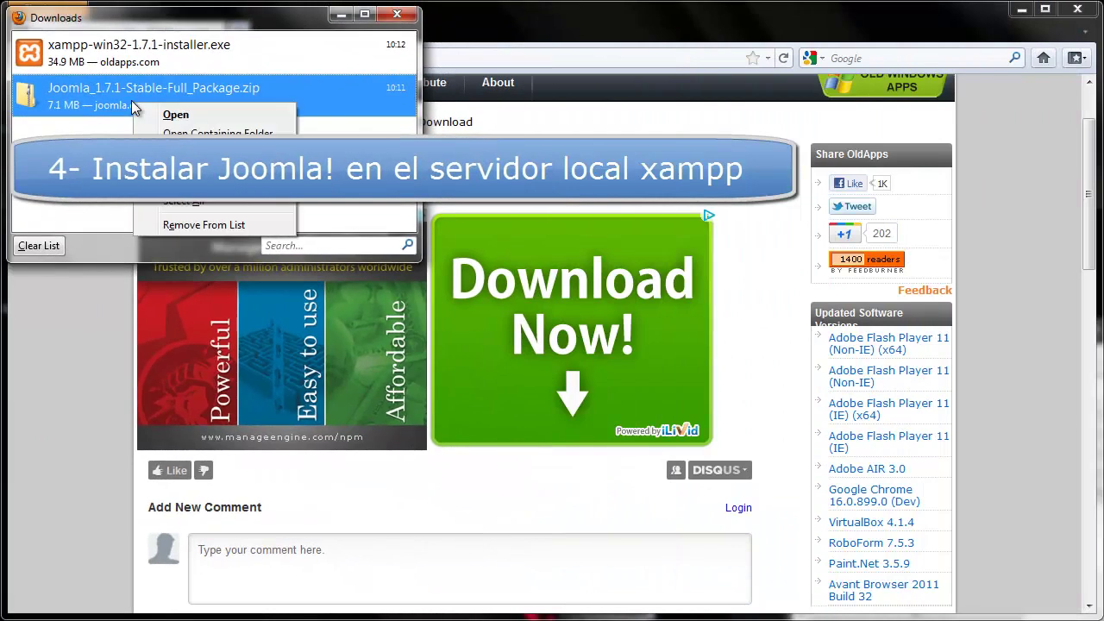
click(173, 134)
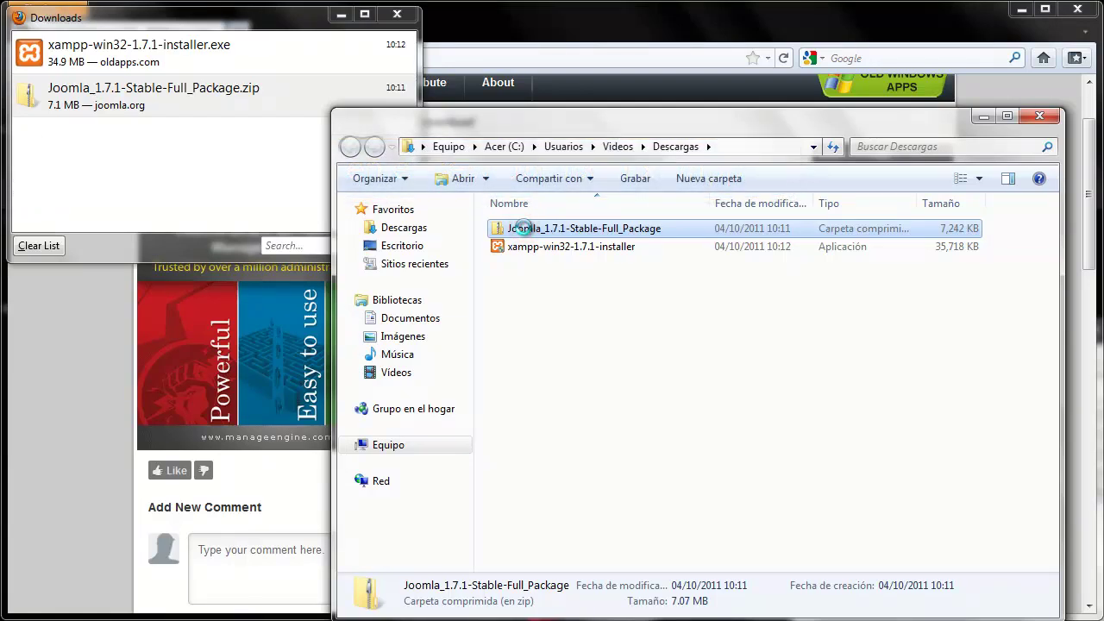
double_click(527, 231)
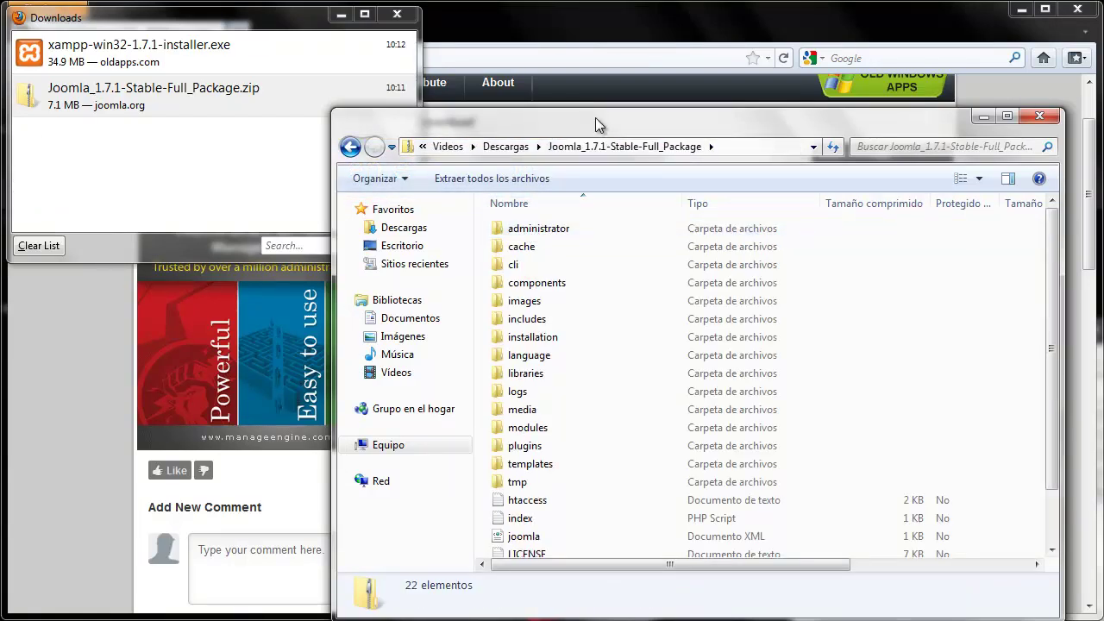
drag(602, 125, 679, 89)
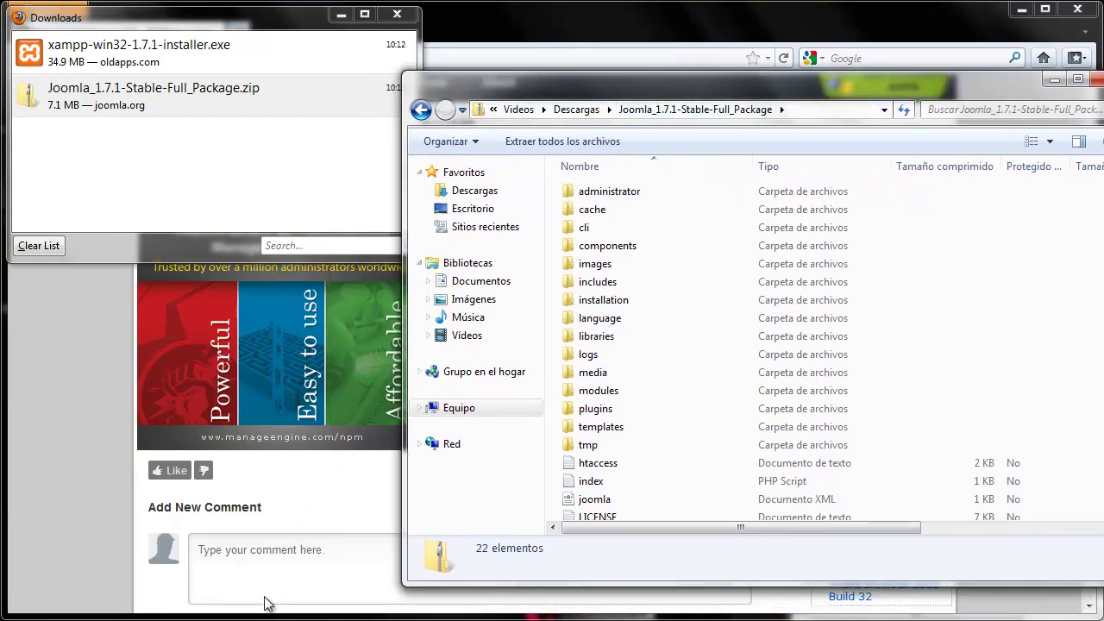
Open a second Explorer window and move it to the left.
right_click(233, 616)
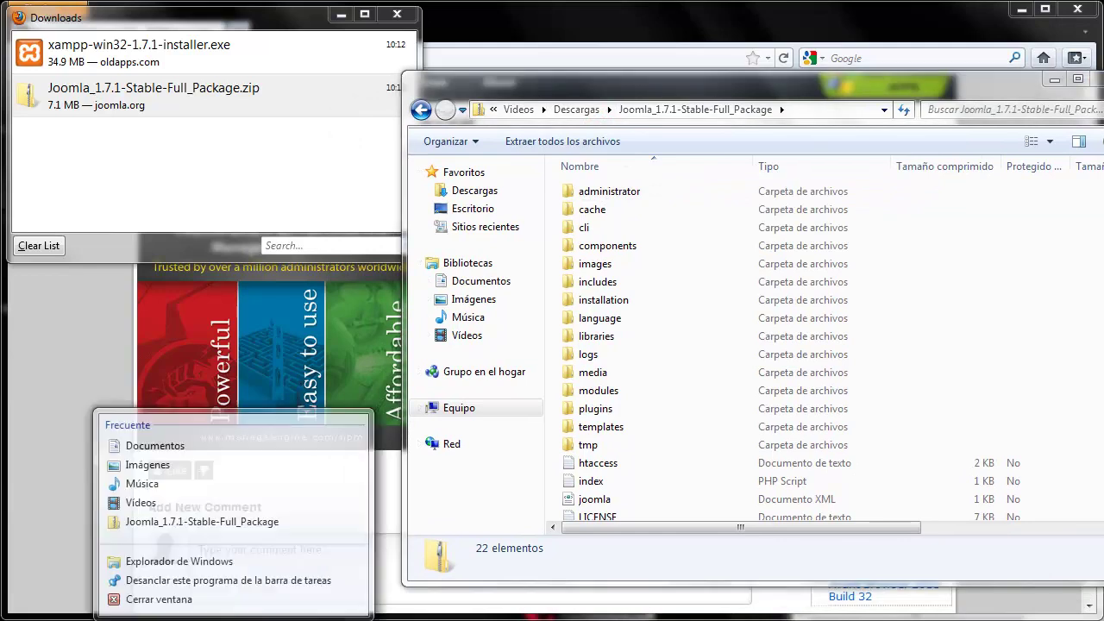
click(226, 557)
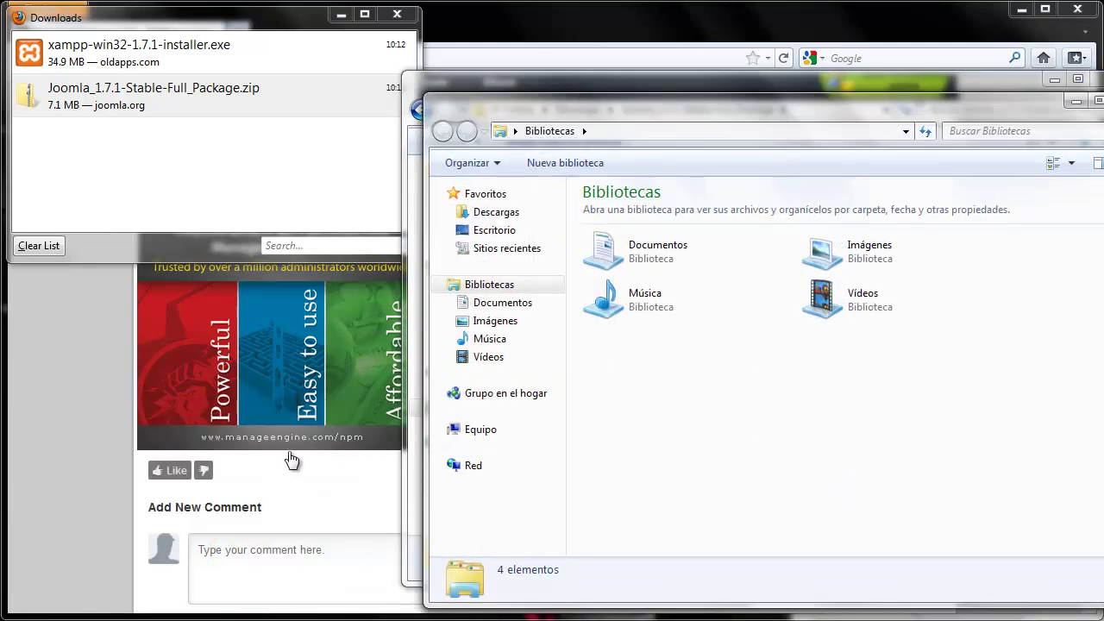
drag(601, 109, 263, 81)
Create and open a joomla171 folder inside D:\xampp\htdocs.
click(112, 402)
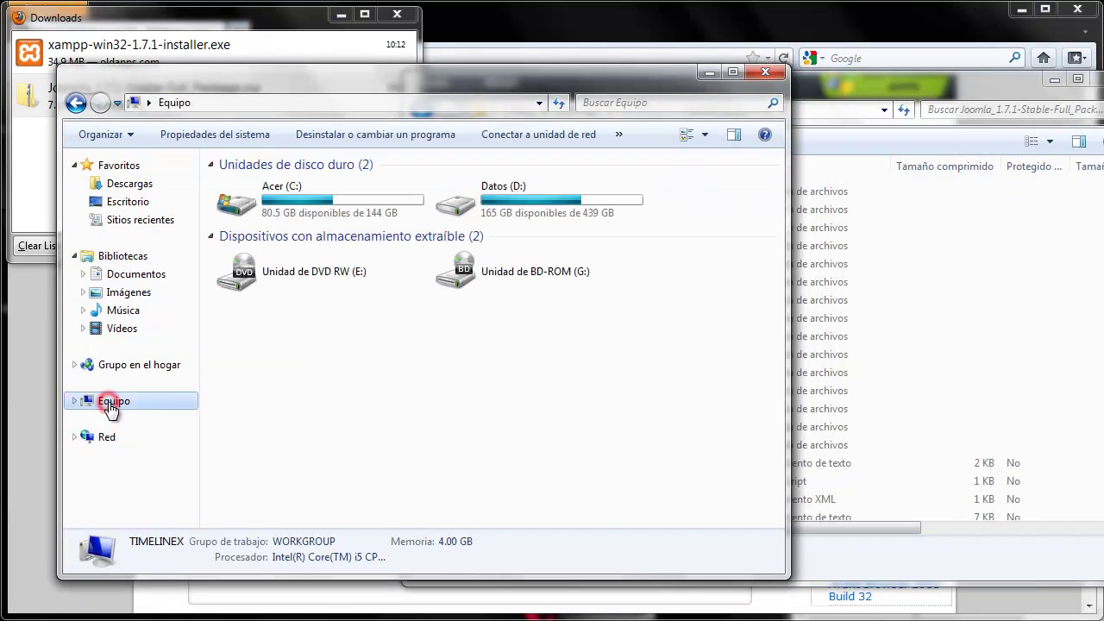
click(517, 198)
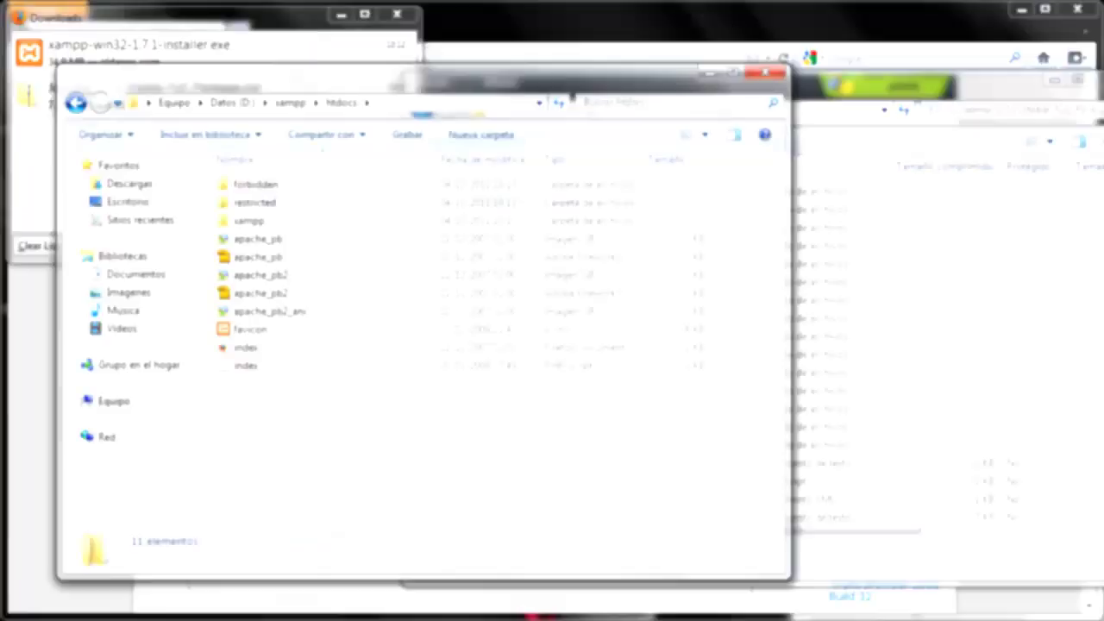
click(527, 134)
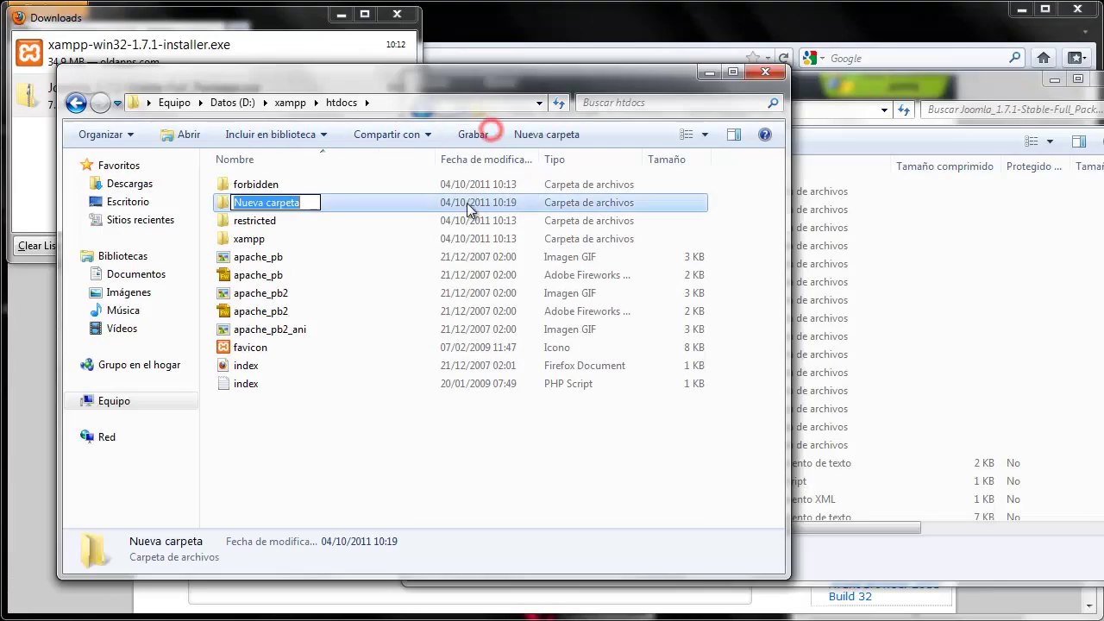
text(joom)
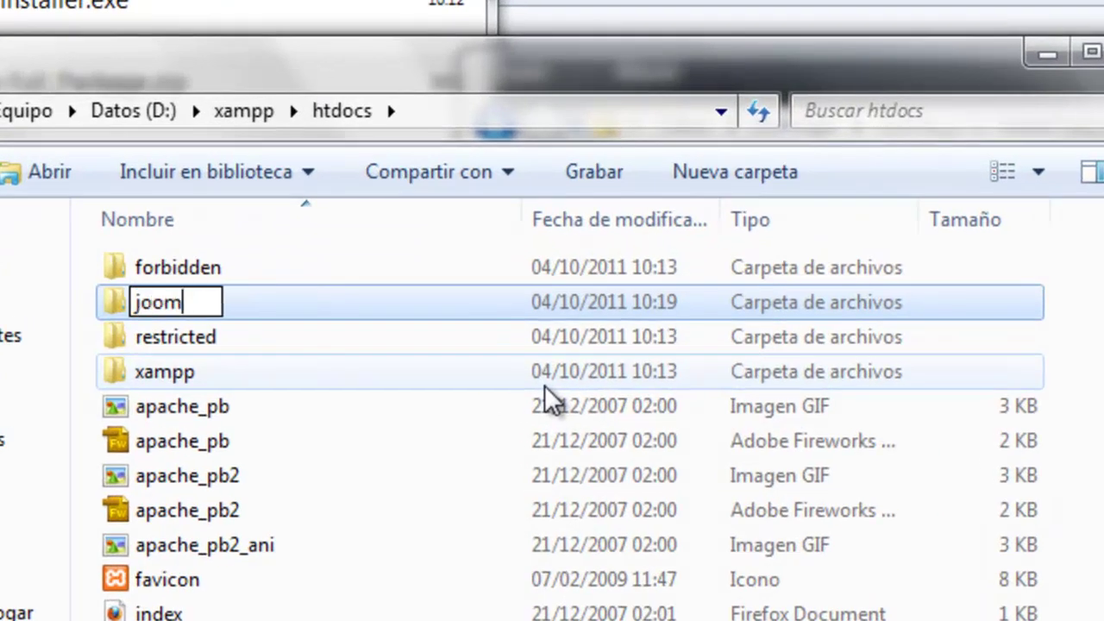
text(la171)
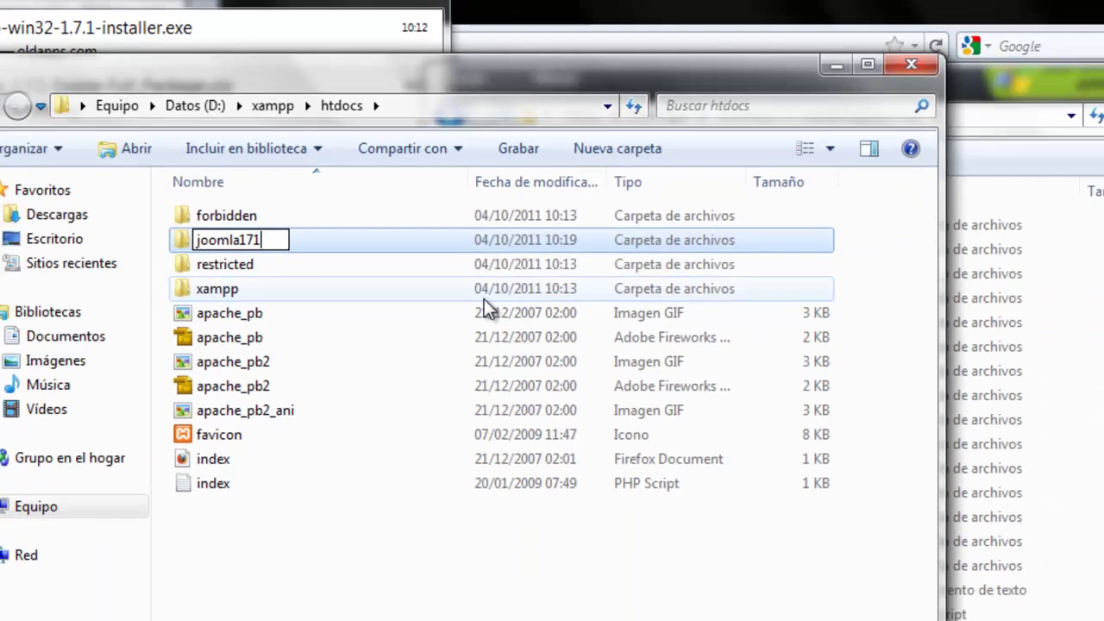
key(Return)
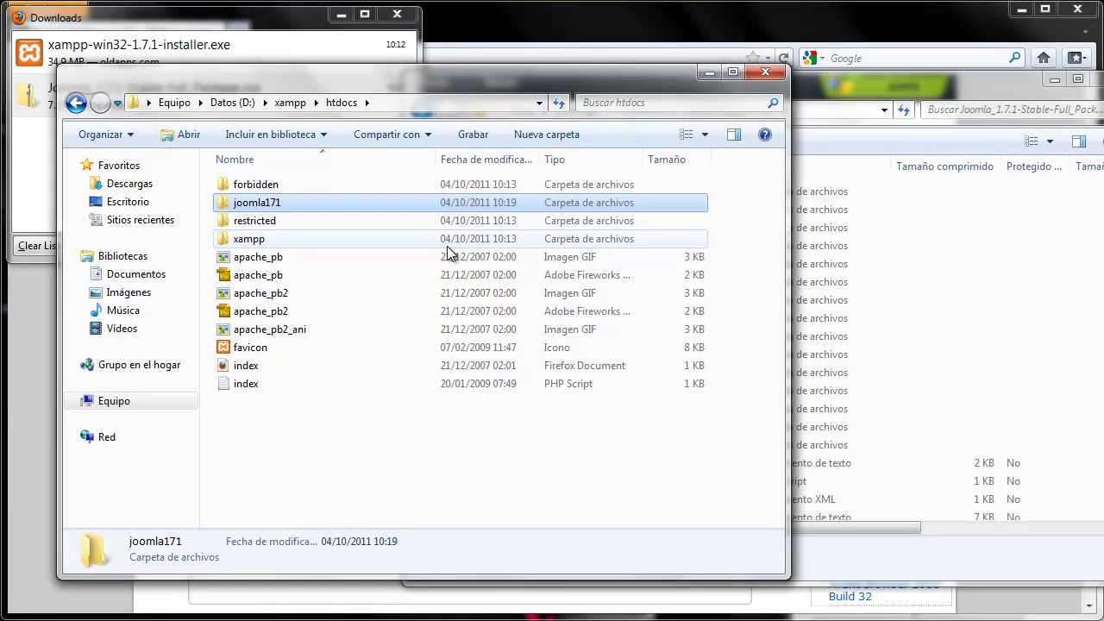
key(Return)
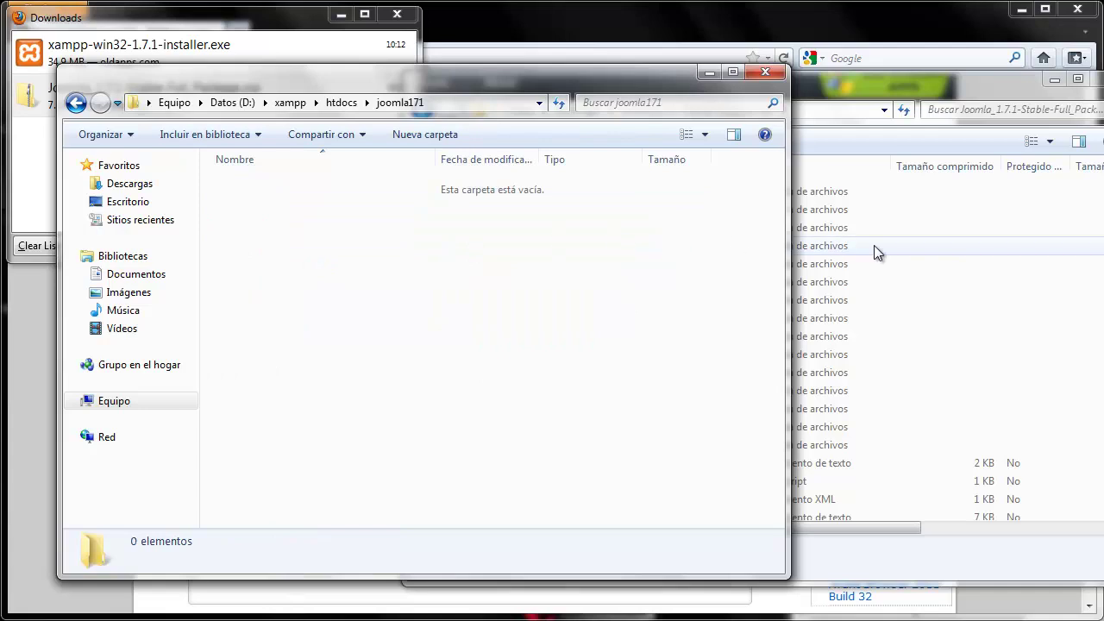
Copy all 22 Joomla package items from the zip into joomla171.
click(932, 246)
click(611, 193)
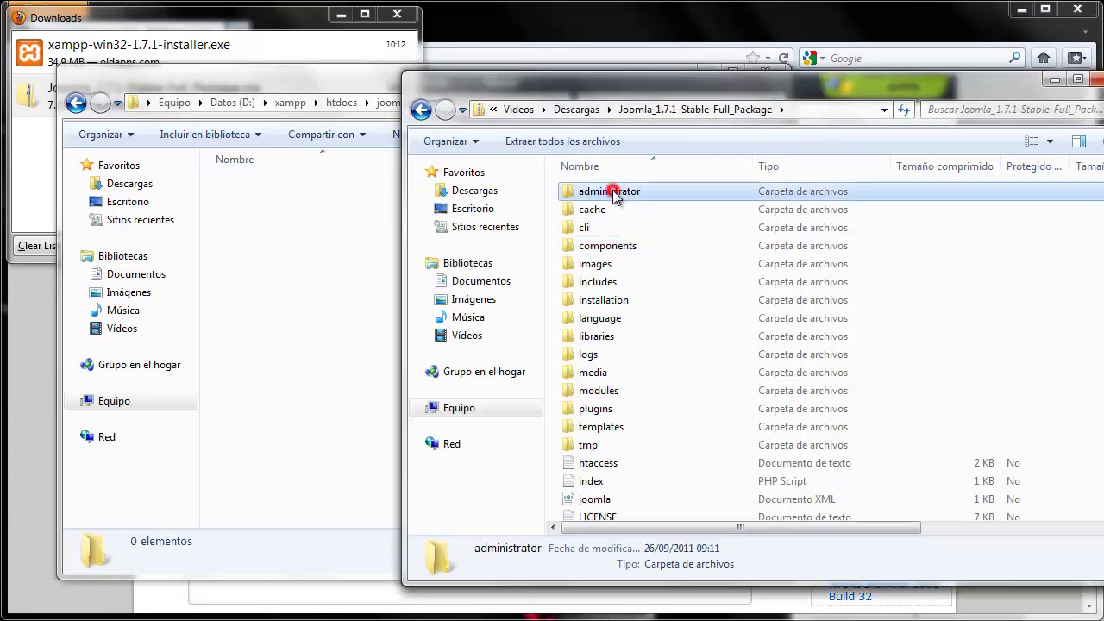
key(ctrl+a)
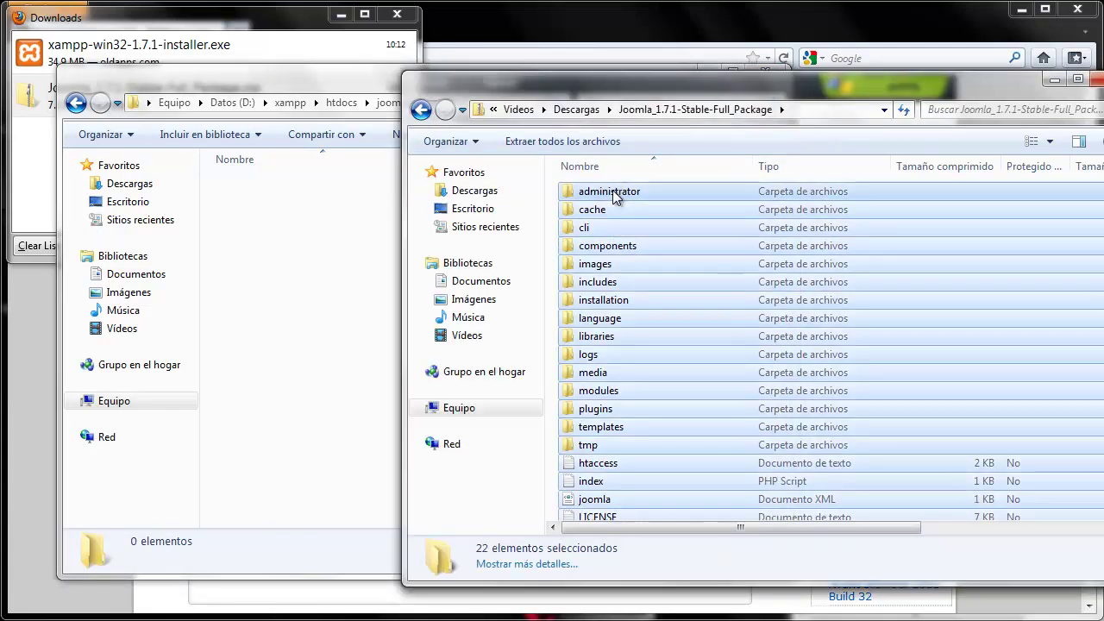
drag(611, 216, 311, 282)
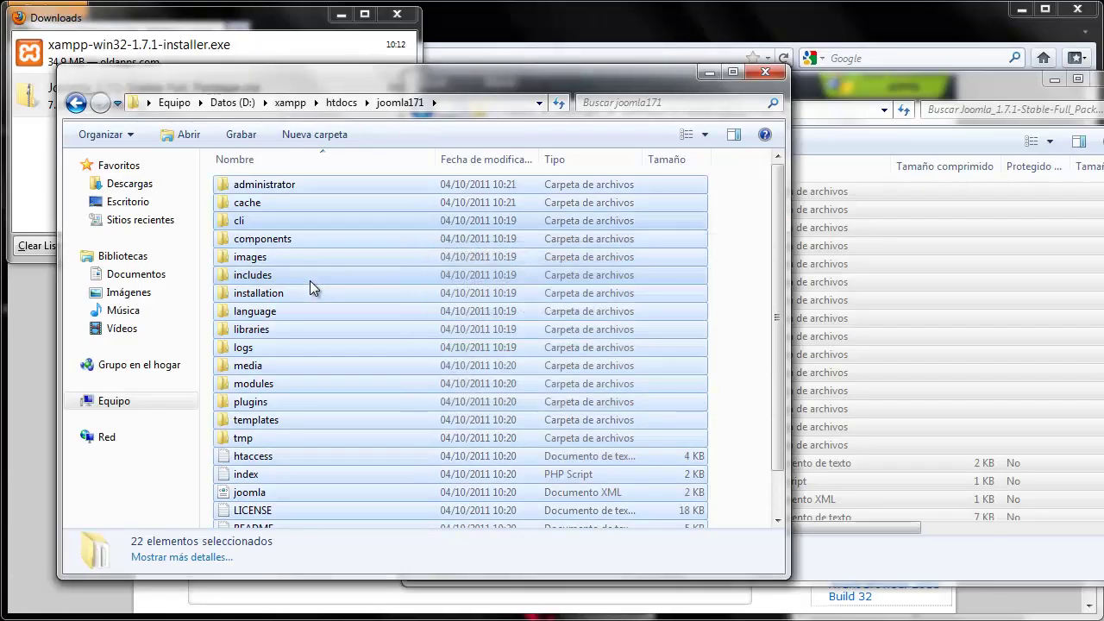
Load localhost/joomla171/ in Firefox to reach the Joomla installation wizard.
mouse_move(125, 610)
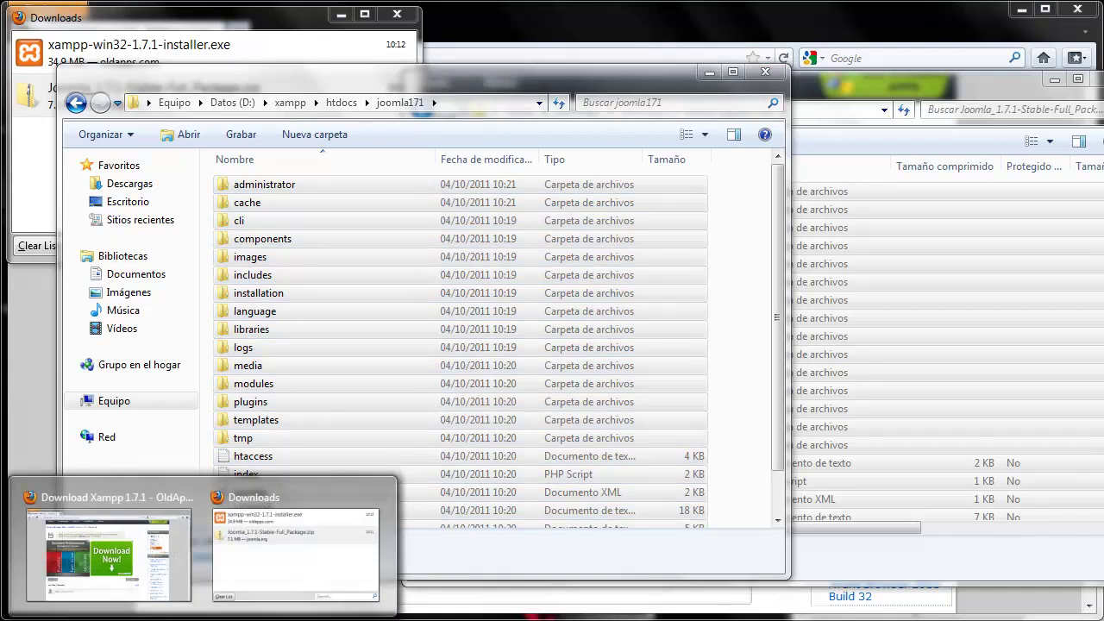
click(119, 571)
click(325, 53)
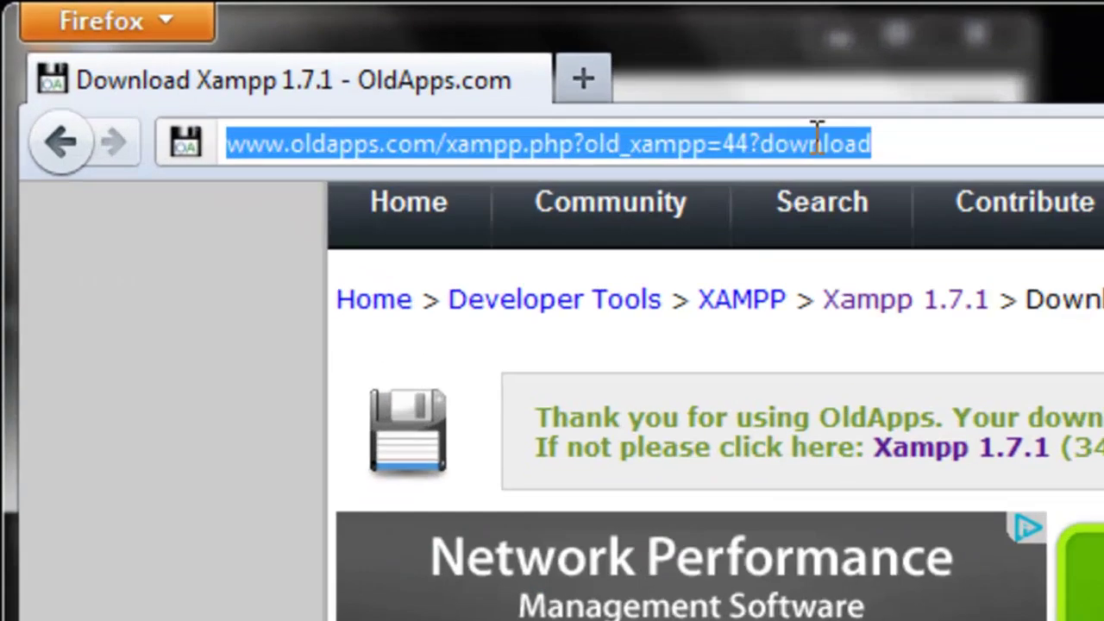
text(local)
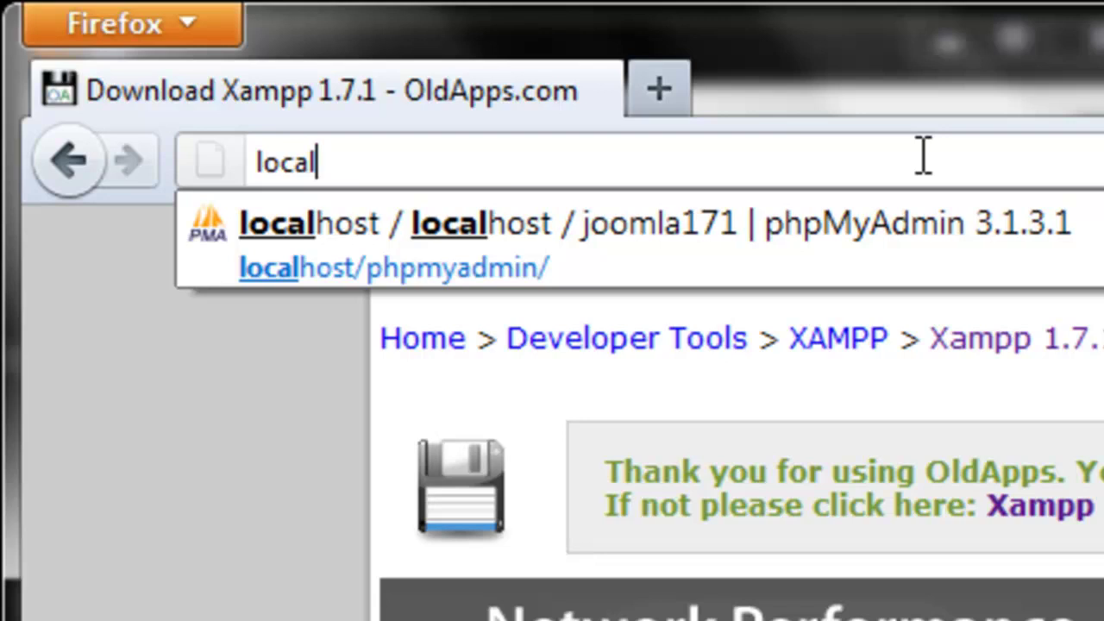
text(host)
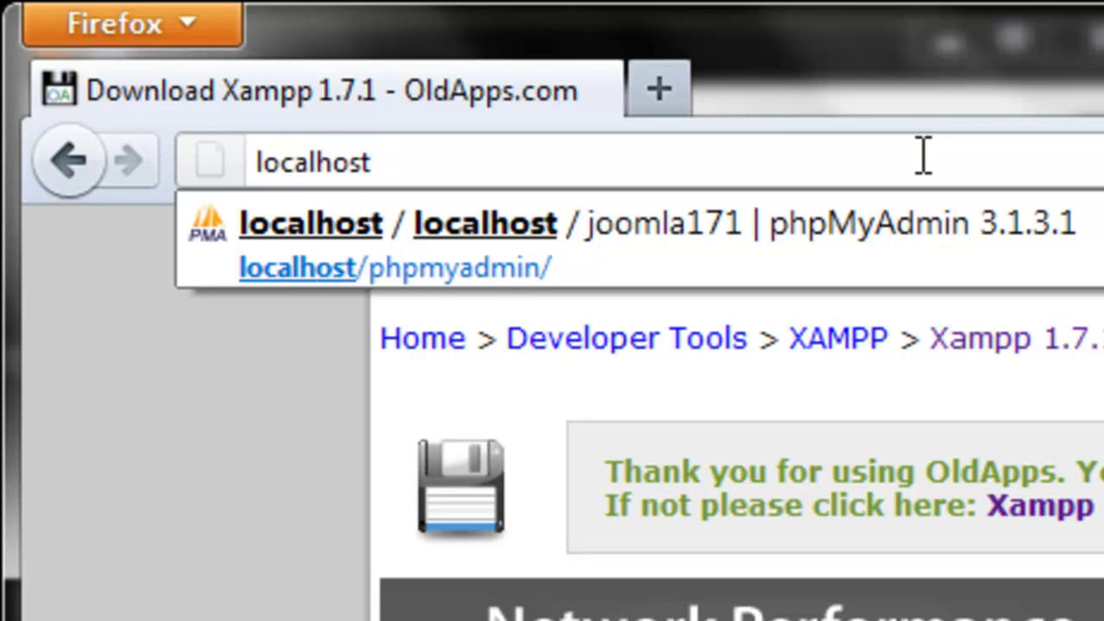
text(/jo)
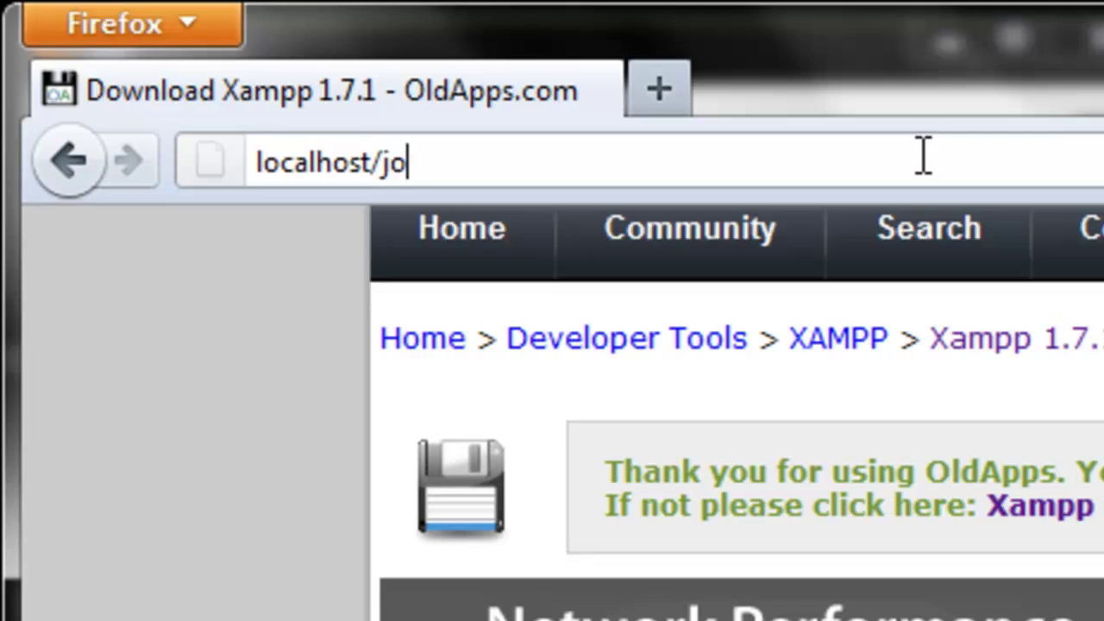
text(omla1)
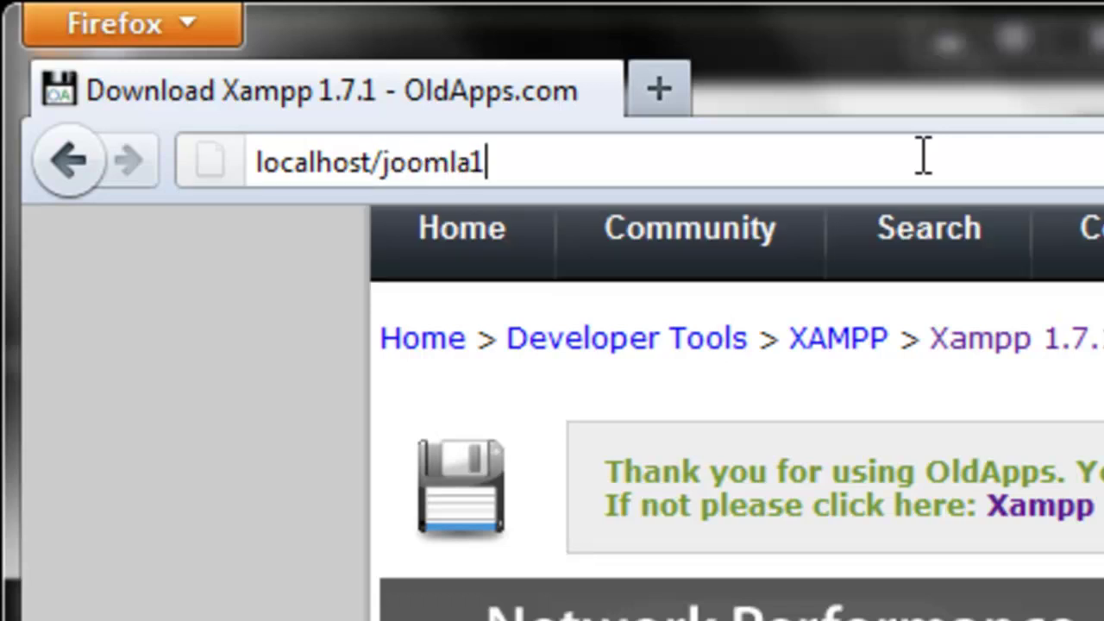
text(71/)
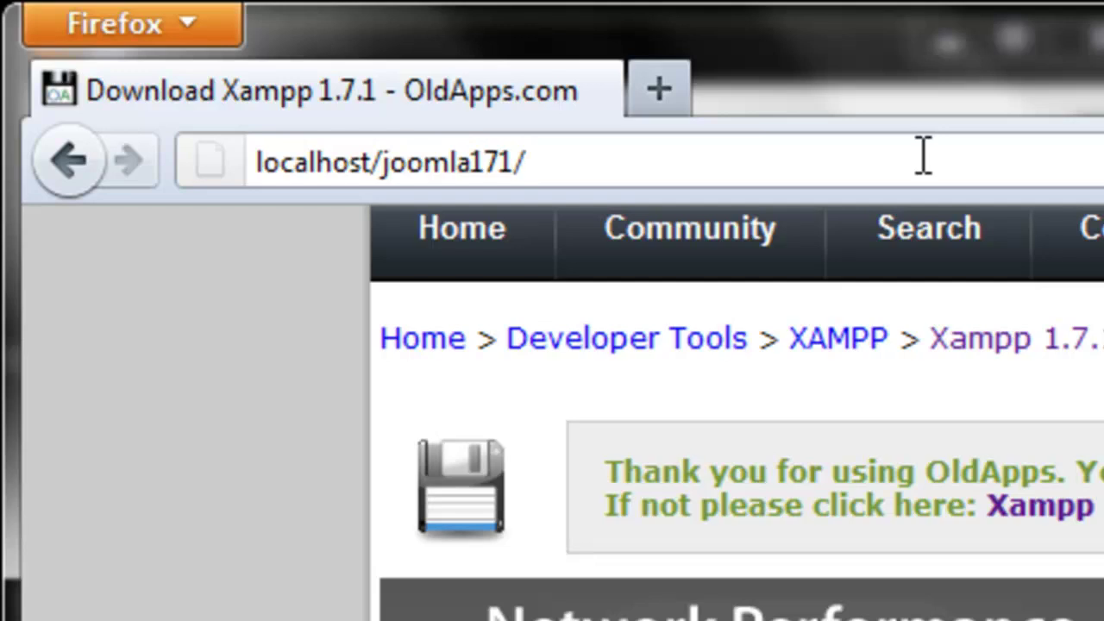
key(Return)
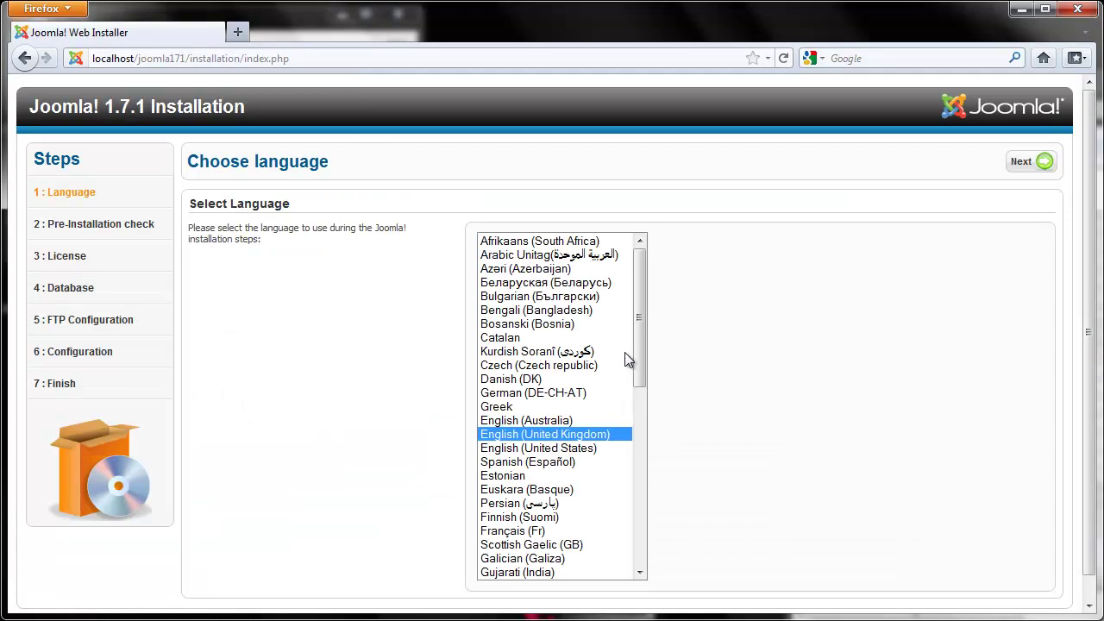
Choose Spanish, then advance past the pre-installation check and license to database setup.
click(547, 464)
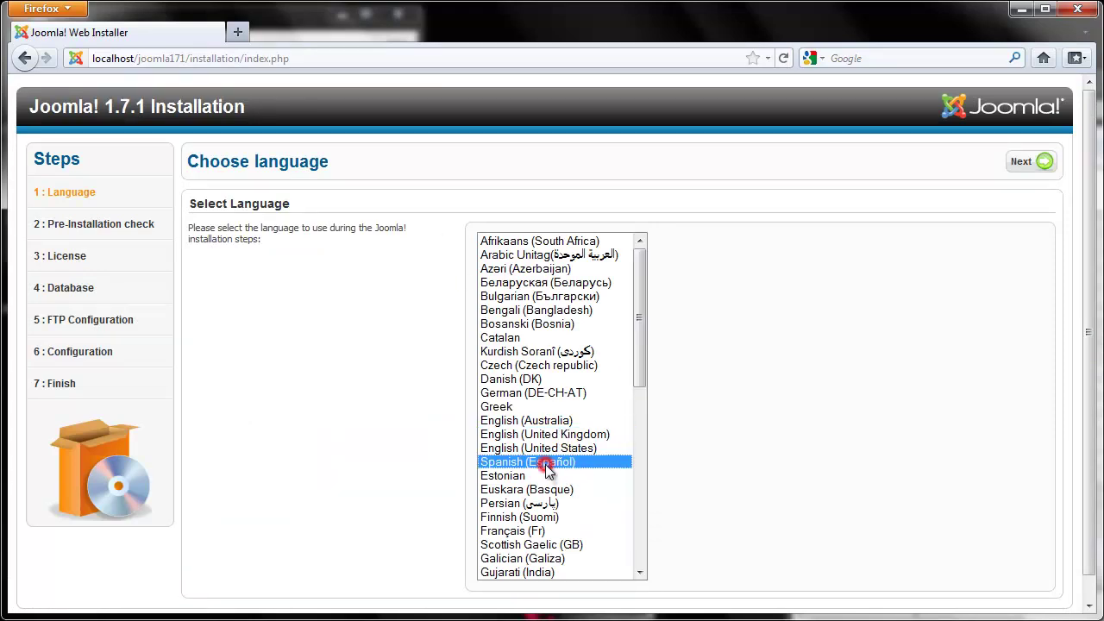
click(1024, 168)
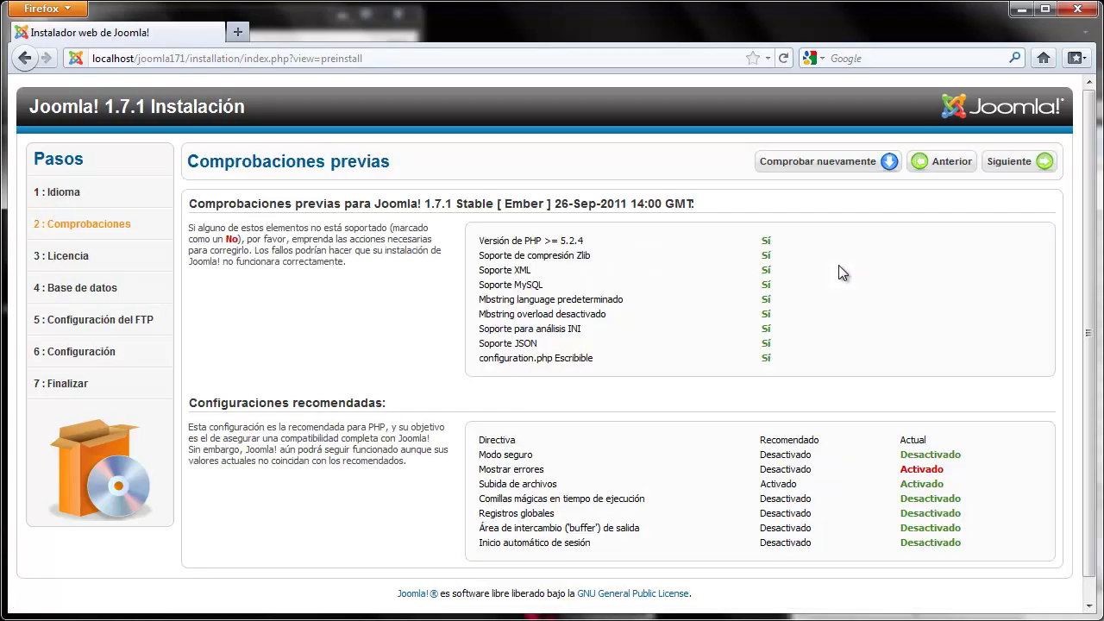
click(1013, 167)
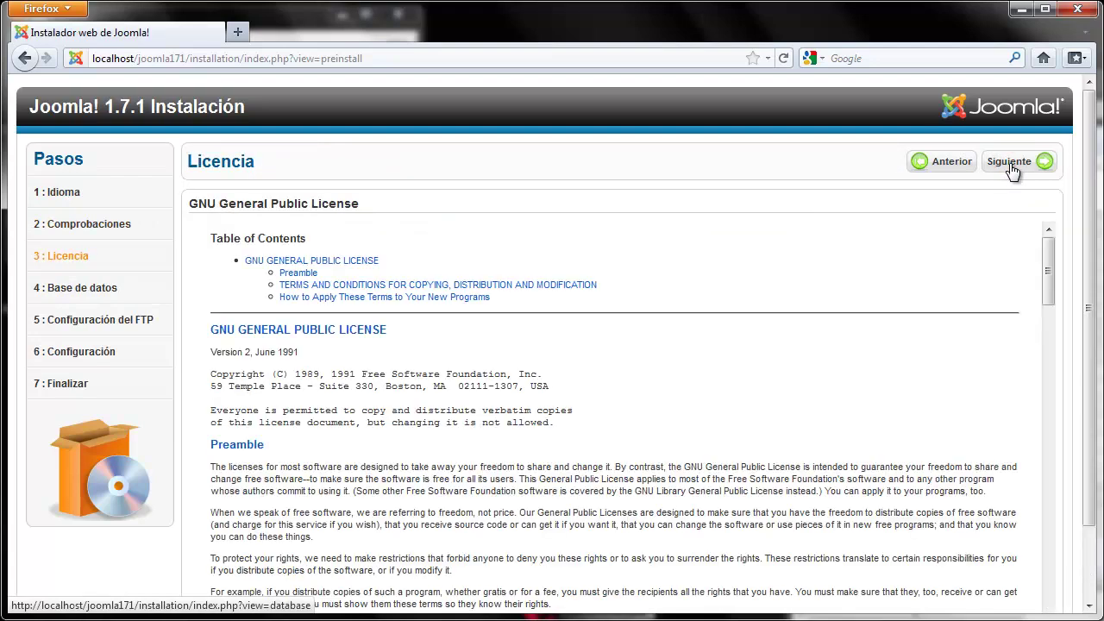
drag(1048, 267, 1074, 610)
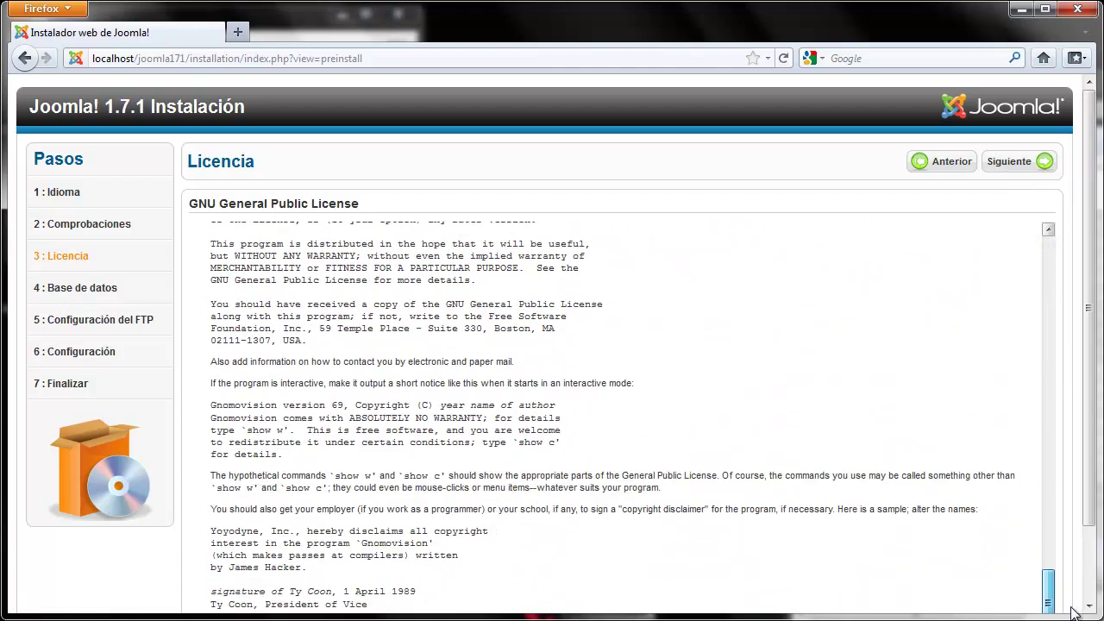
click(1017, 166)
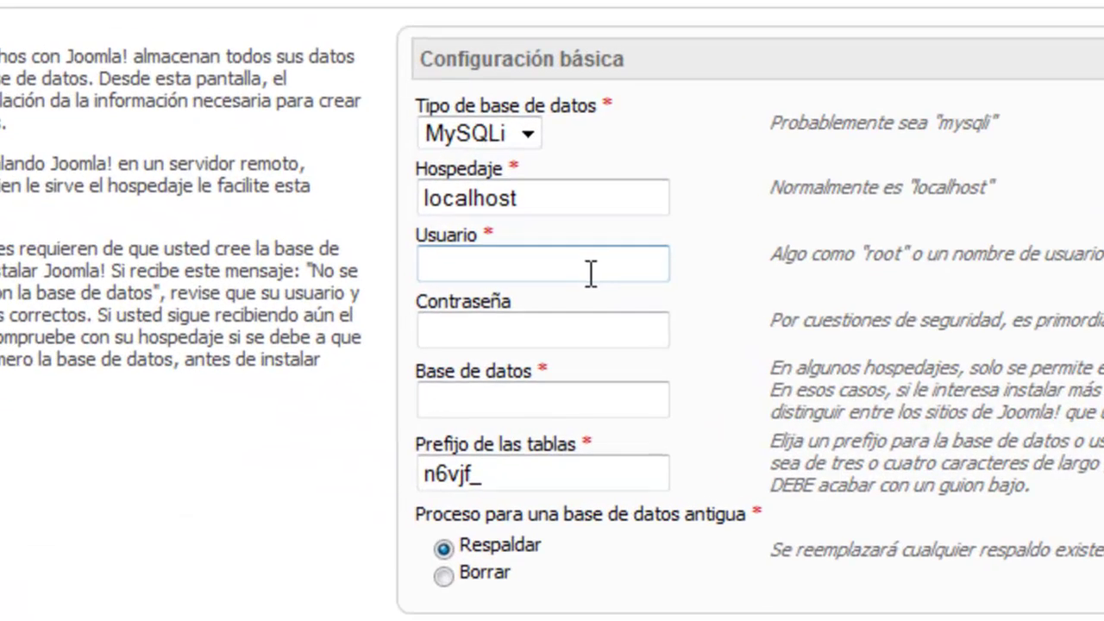
Enter database user root and database joomla171, then skip FTP configuration.
click(560, 346)
text(root)
key(Tab)
key(Tab)
text(joomla171)
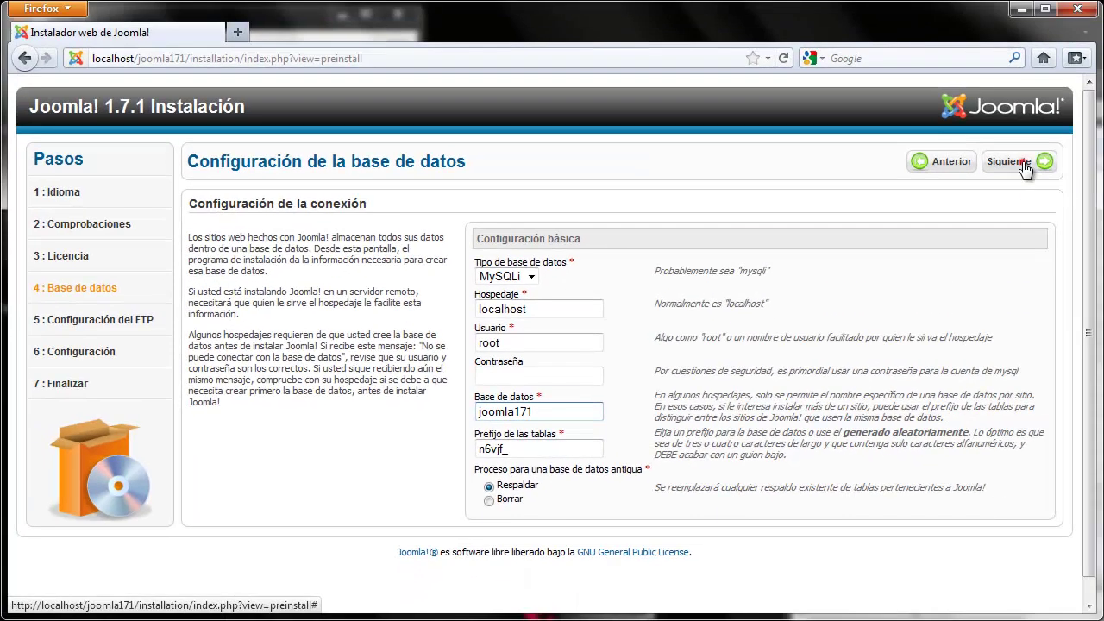
click(1022, 164)
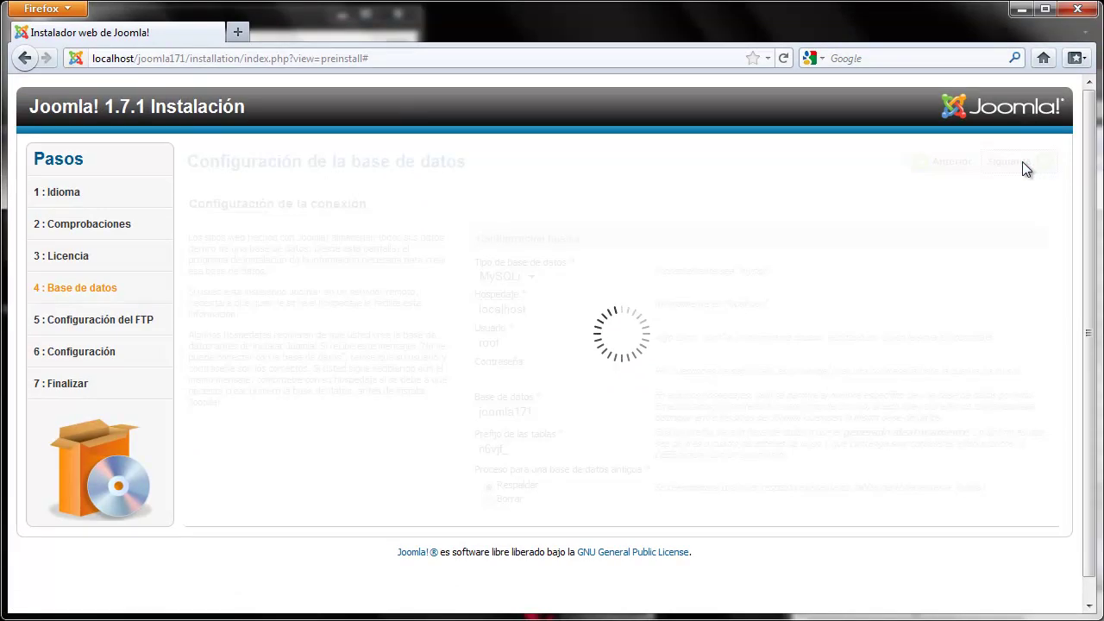
click(1025, 165)
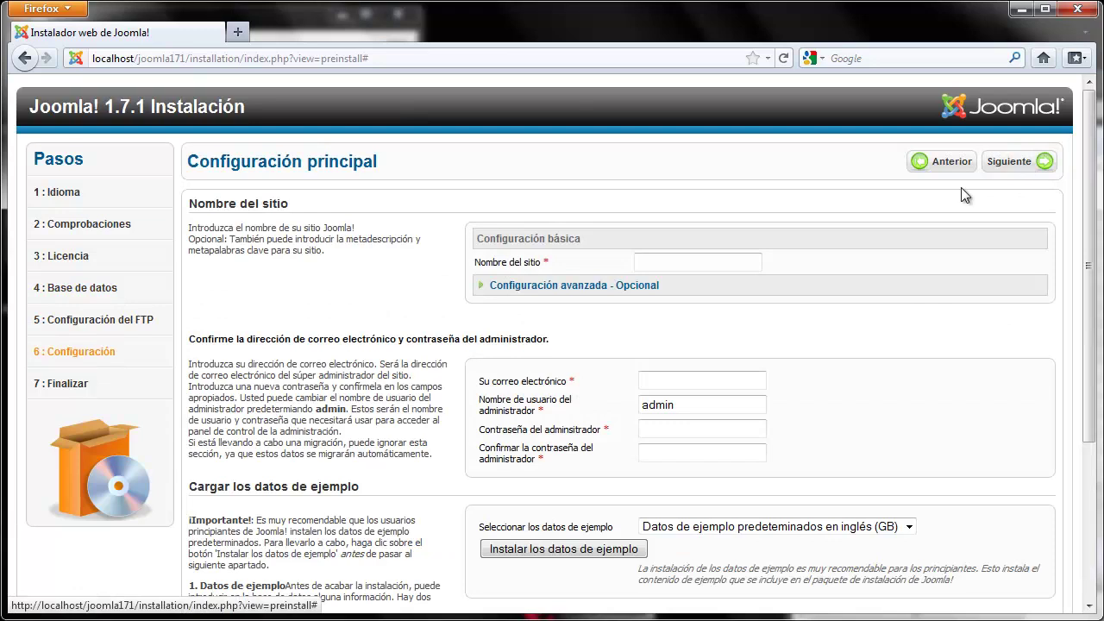
Name the site 'Joomla 1.7.1' and enter the administrator's e-mail and username.
click(699, 267)
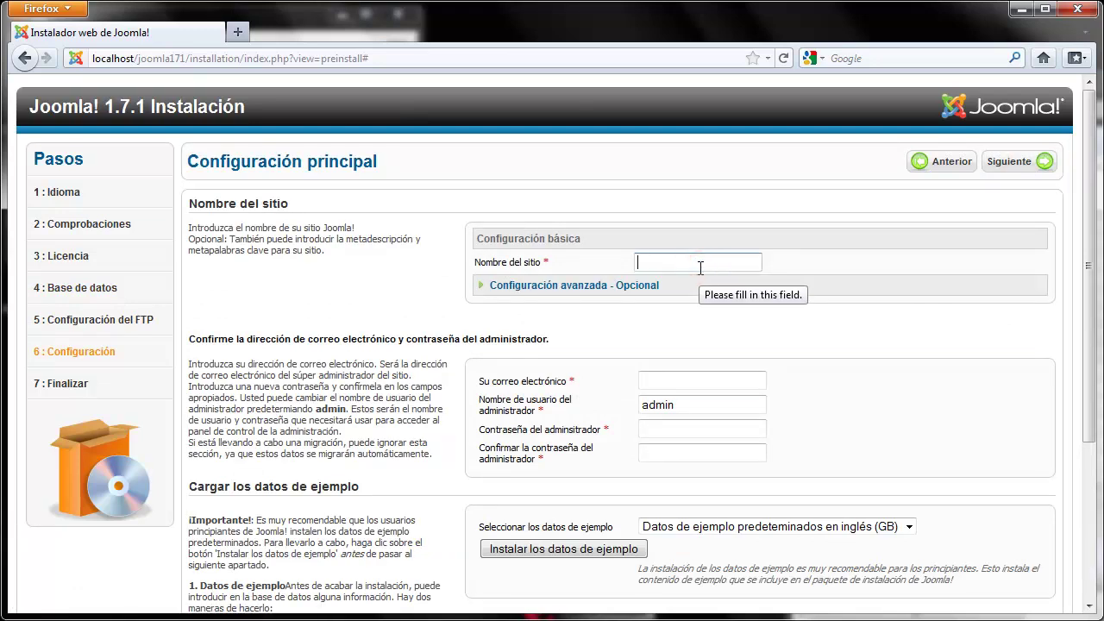
text(Jooml)
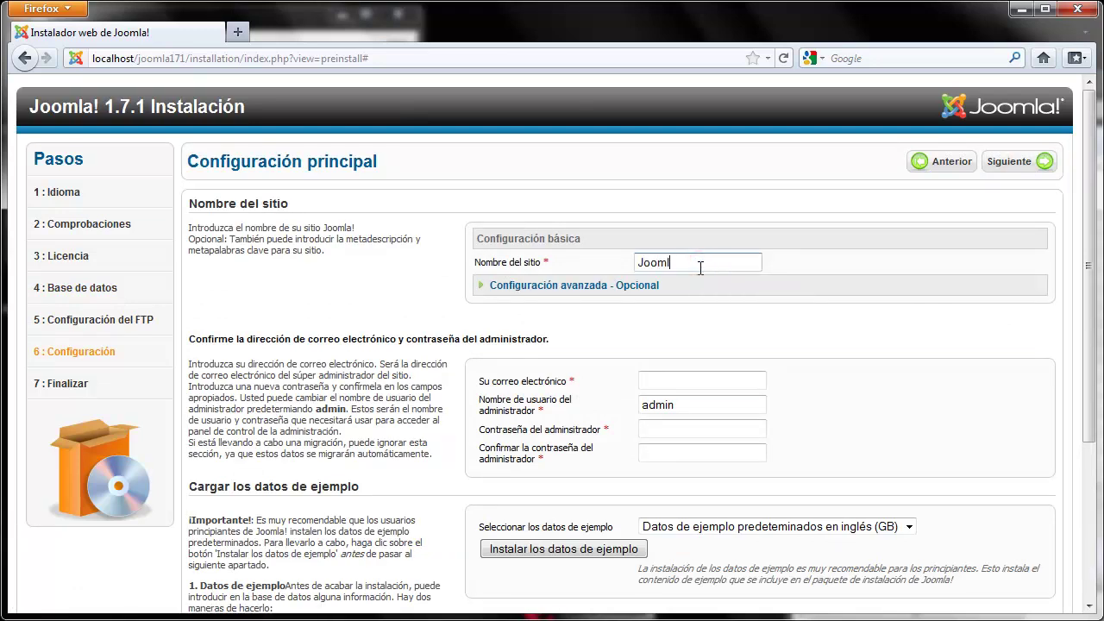
text(a 1.7.1)
key(Tab)
text(miemail)
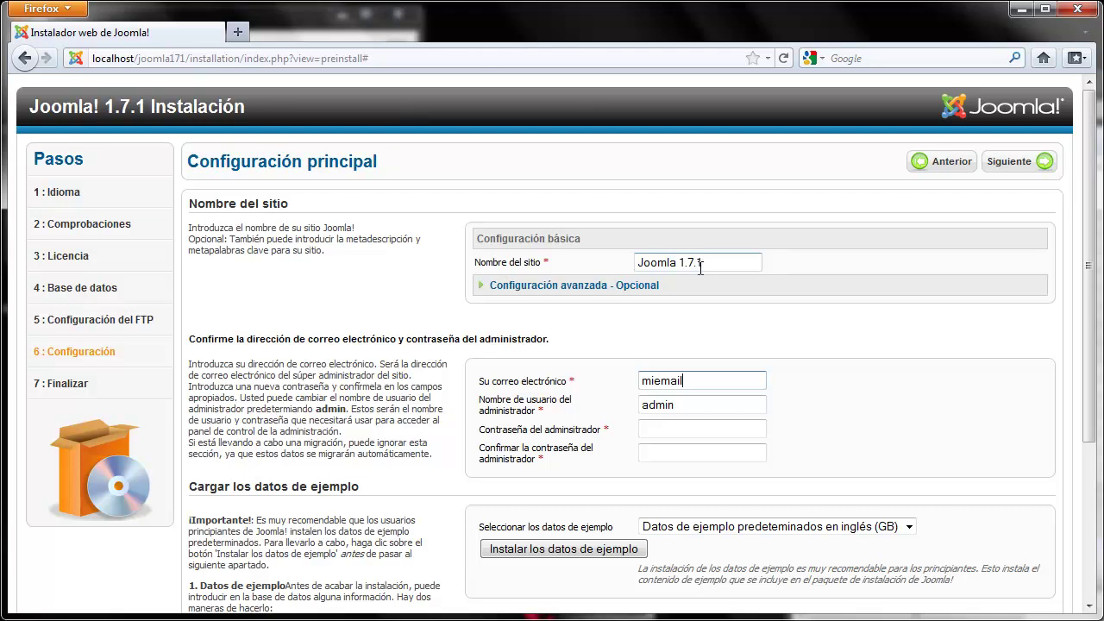
text(@gmail.com)
key(Tab)
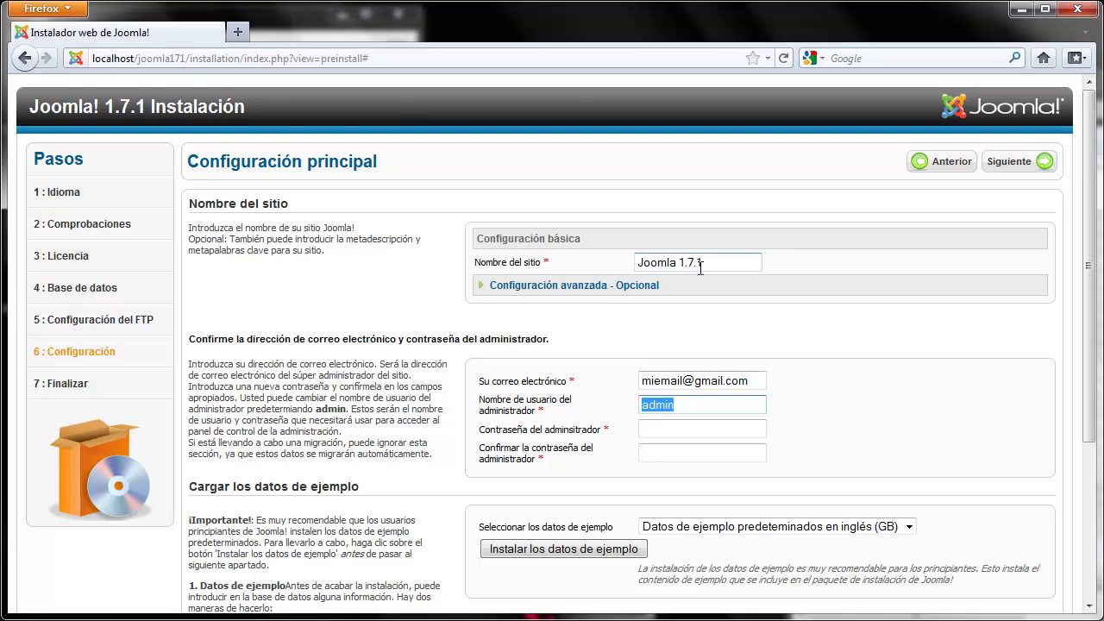
text(minombre)
Set and confirm the administrator password, then install the default English sample data.
key(Tab)
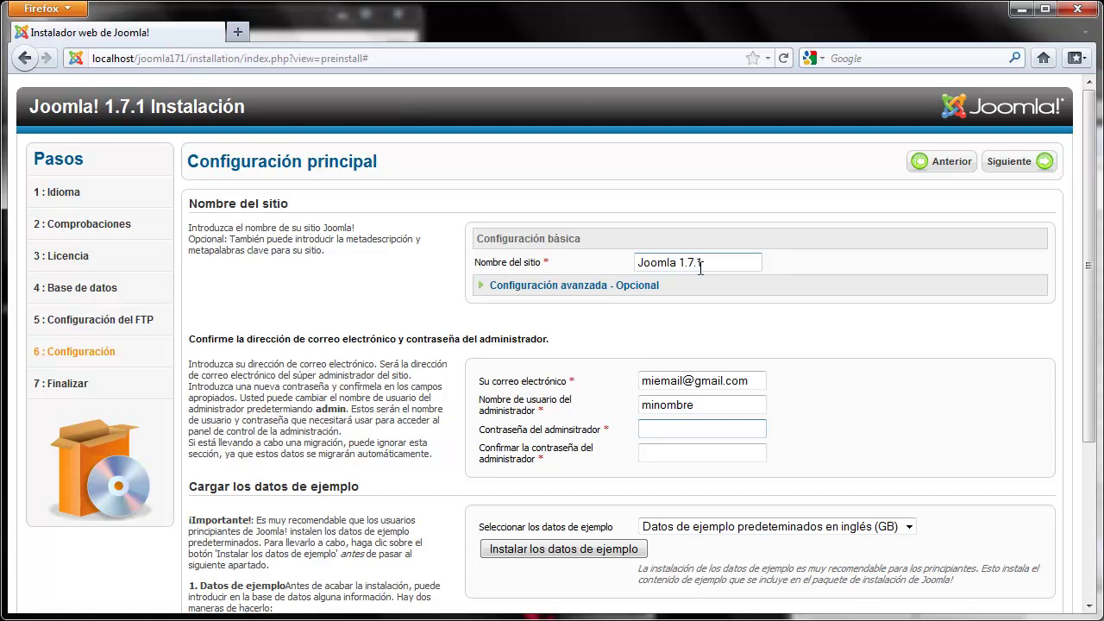
text(1234)
key(Tab)
text(1234)
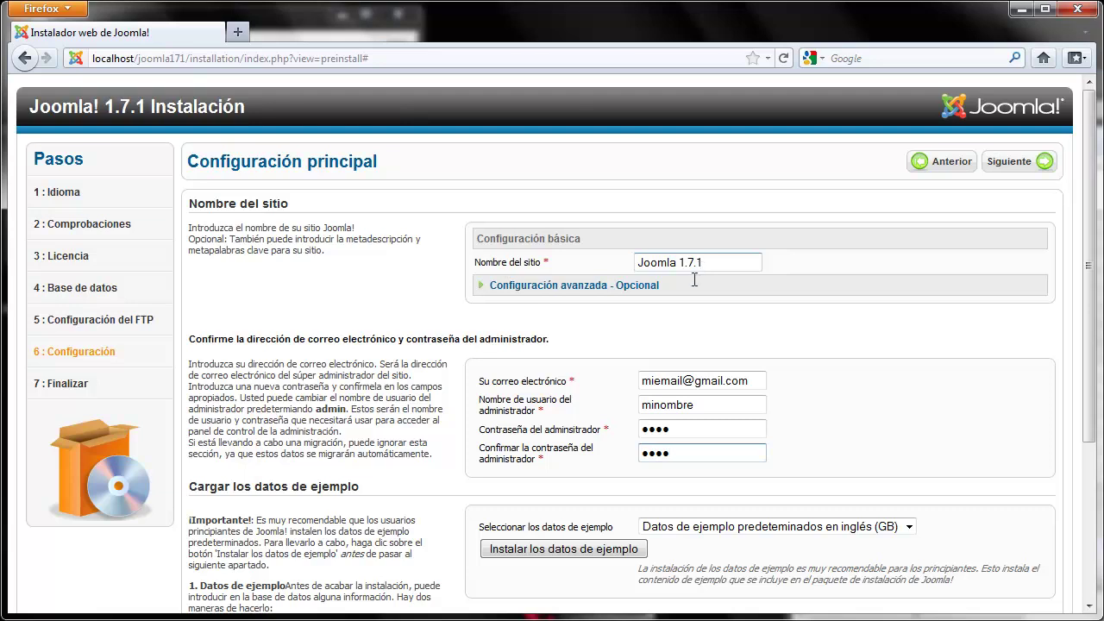
click(593, 549)
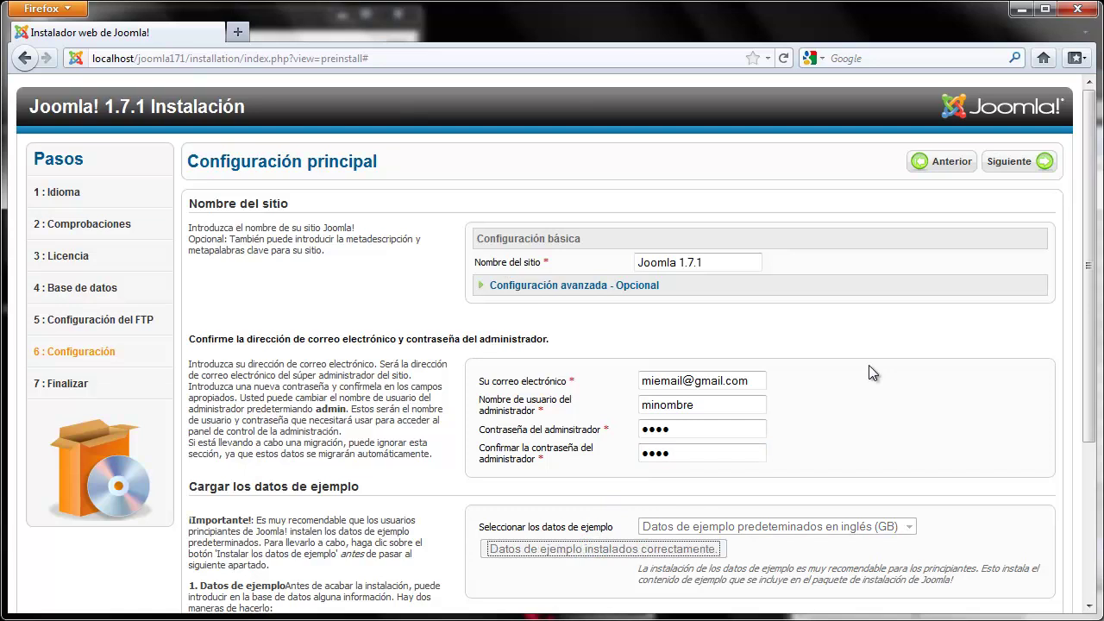
Complete the installation and delete the Joomla installation folder.
click(1030, 164)
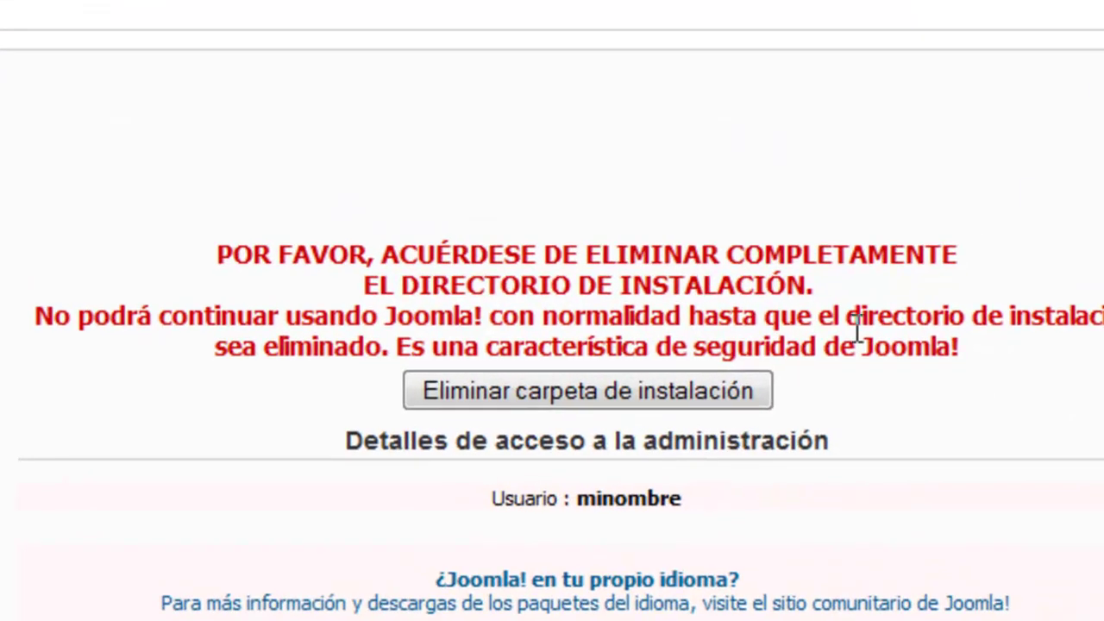
click(655, 385)
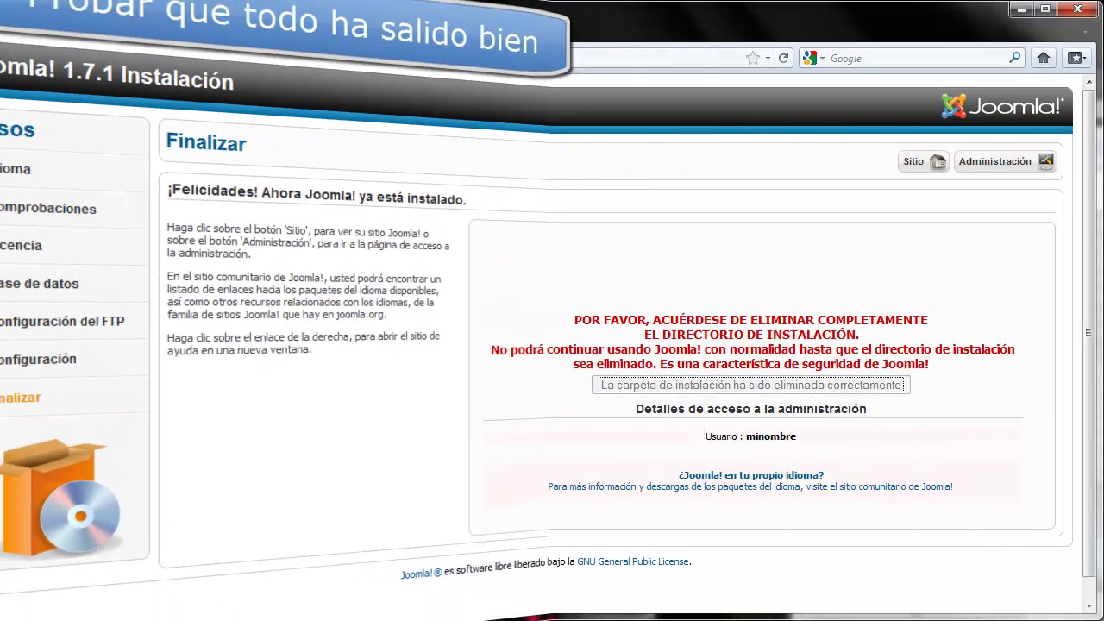
Log in to Joomla! Administration with the admin username and password, letting the browser save it.
click(999, 169)
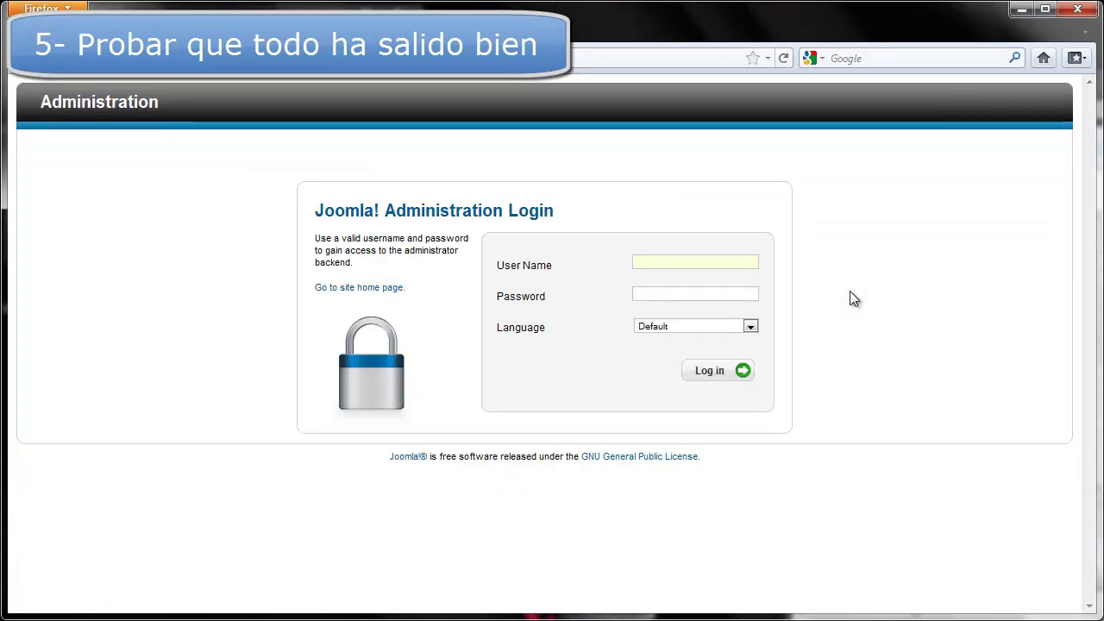
text(minombre)
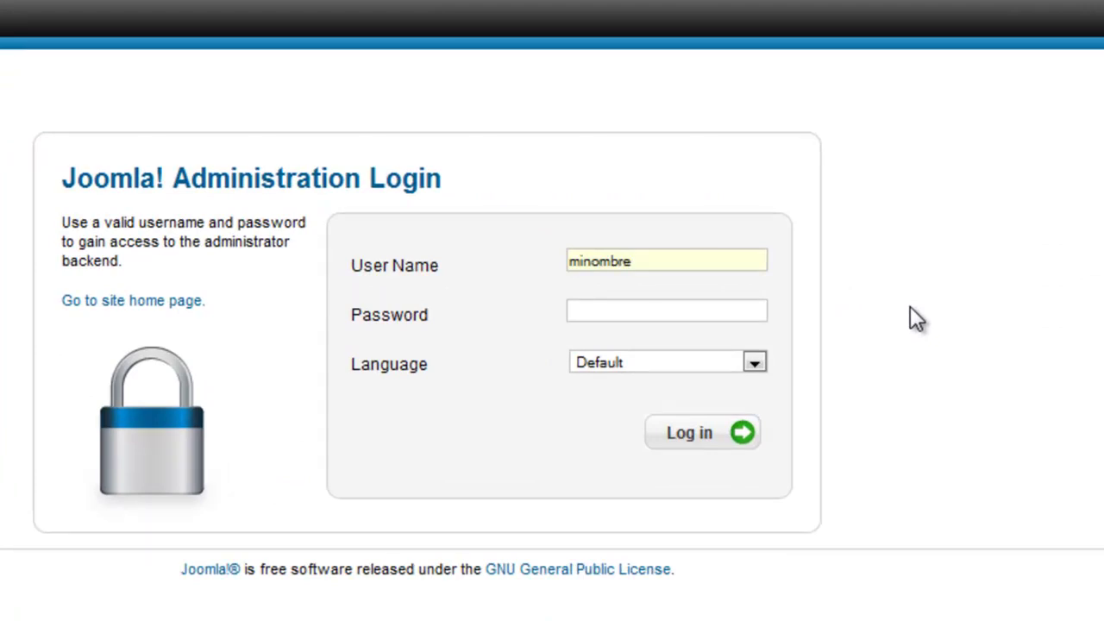
key(Tab)
text(1234)
click(660, 429)
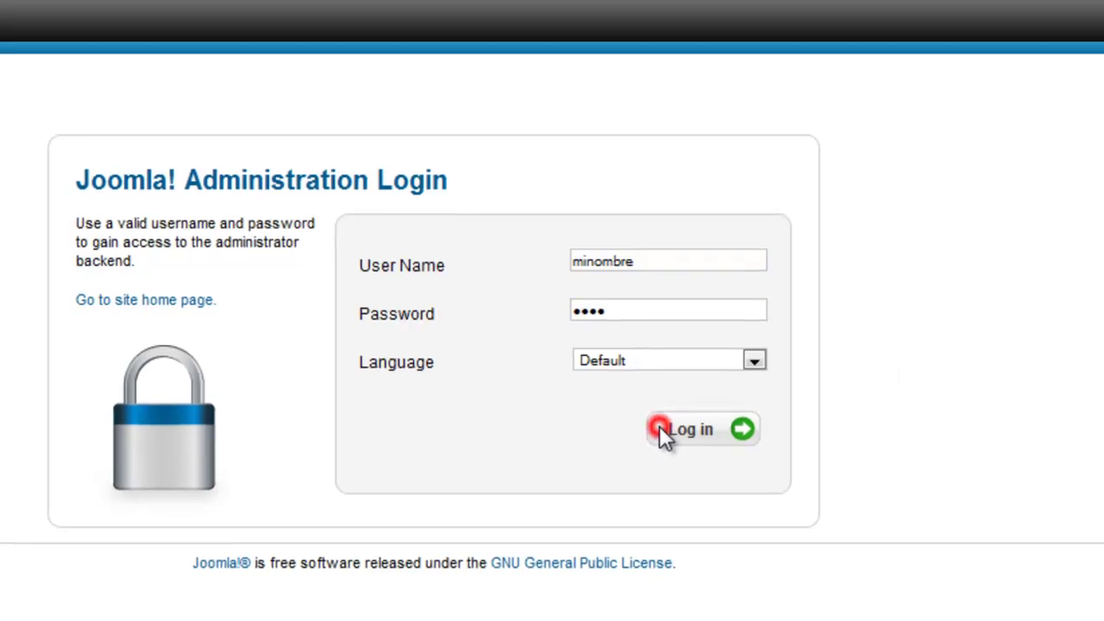
click(703, 373)
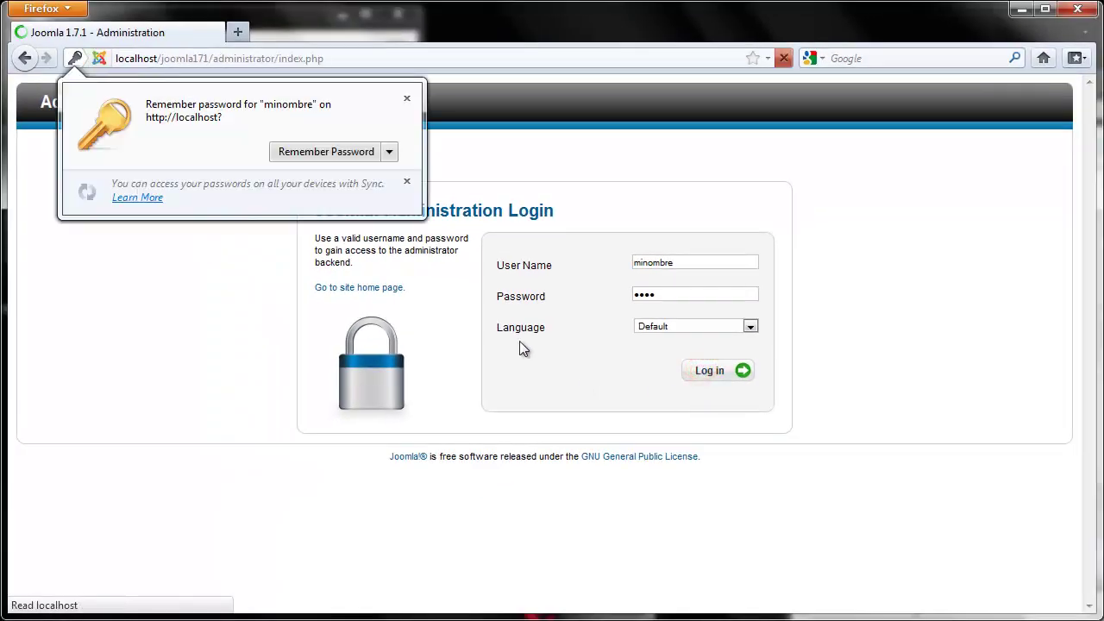
click(353, 152)
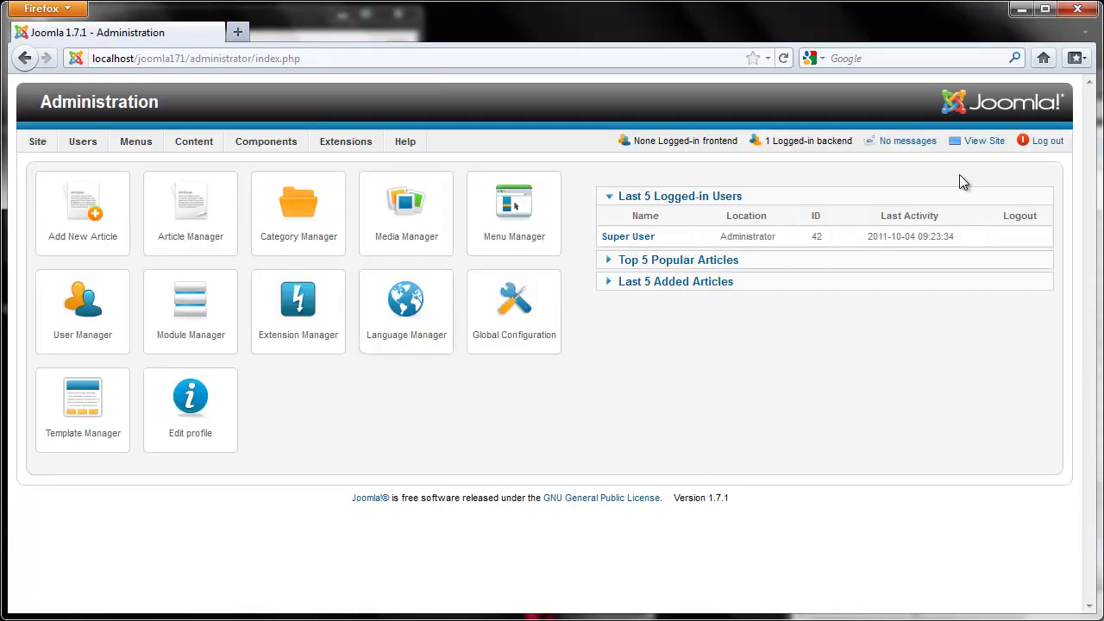
Open the front-end site in a new tab and go to its Sample Sites page.
click(984, 141)
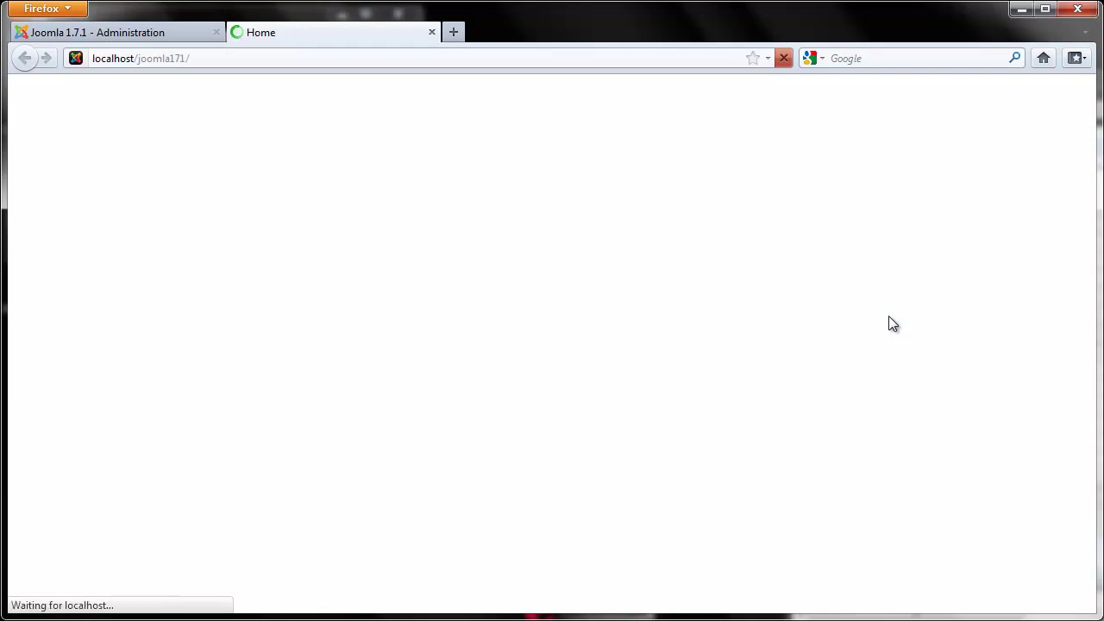
scroll(594, 273, down, 10)
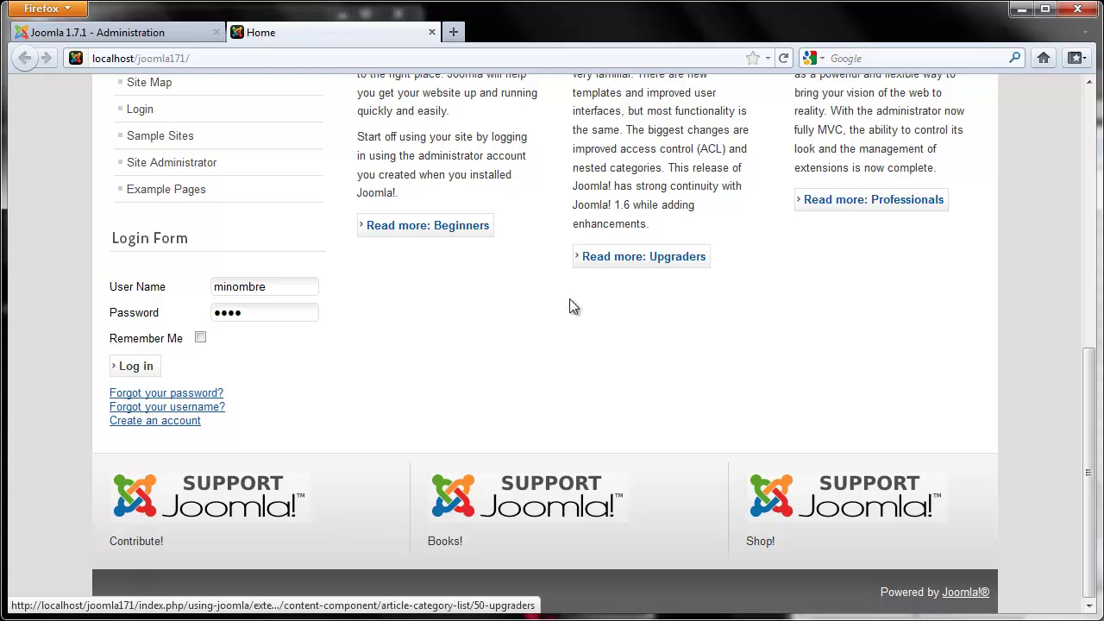
scroll(483, 399, up, 2)
scroll(482, 397, up, 9)
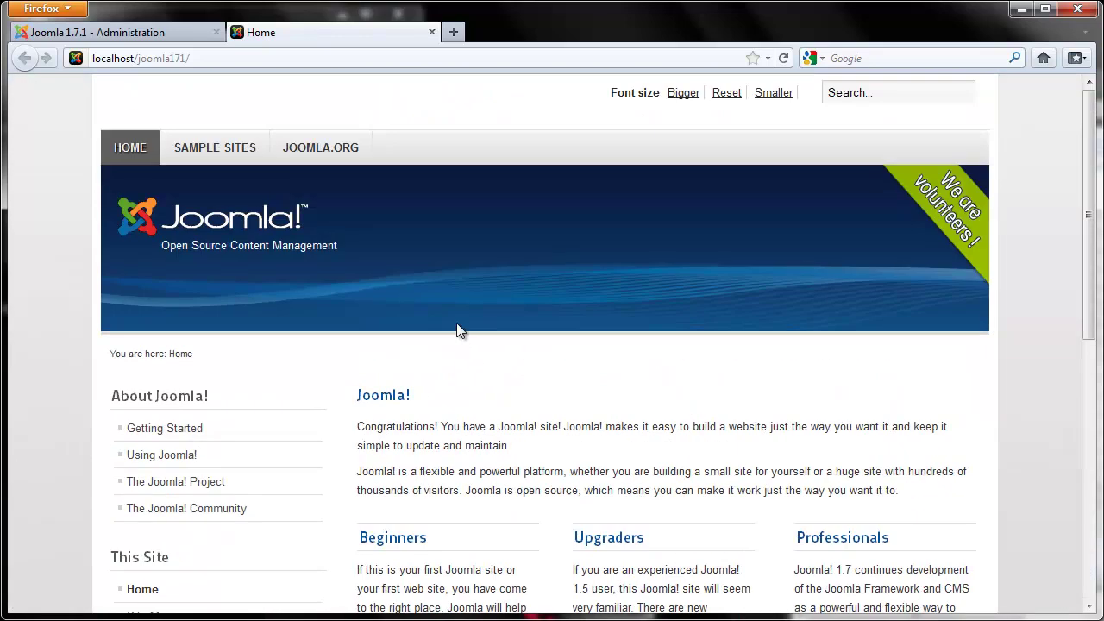
click(216, 161)
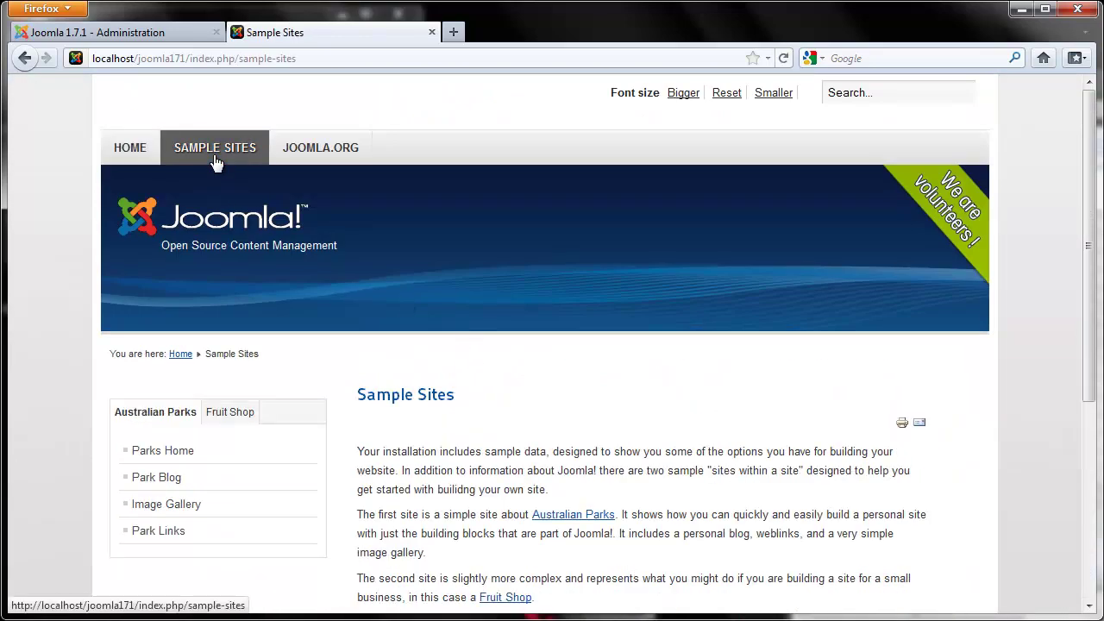